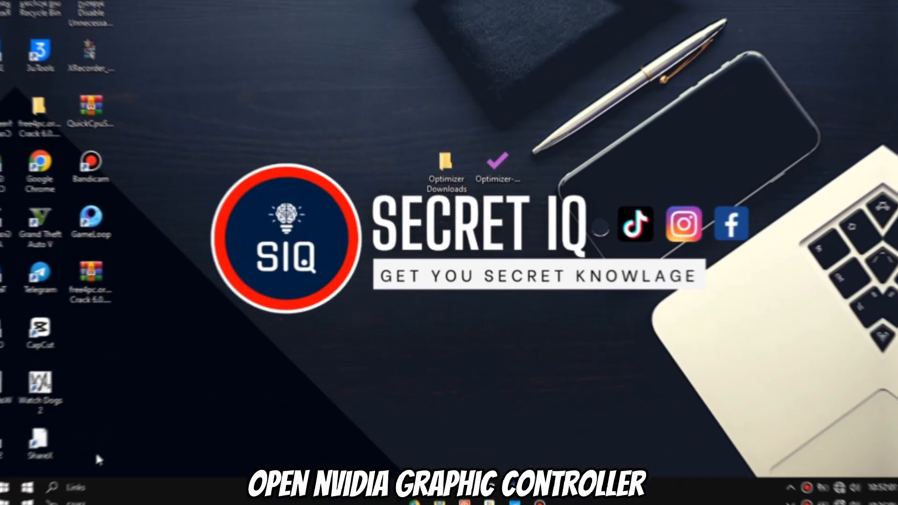
Find NVIDIA Control Panel through the Windows search and open it
left_click(43, 497)
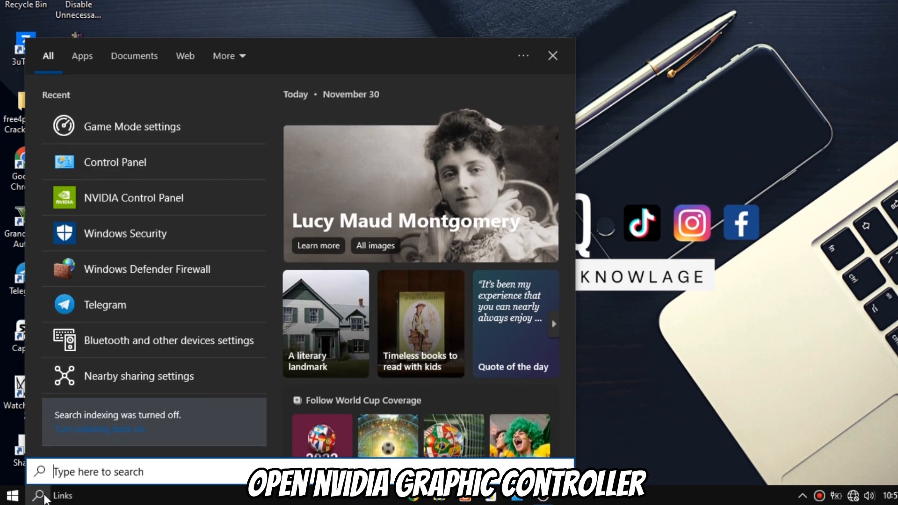
type("n")
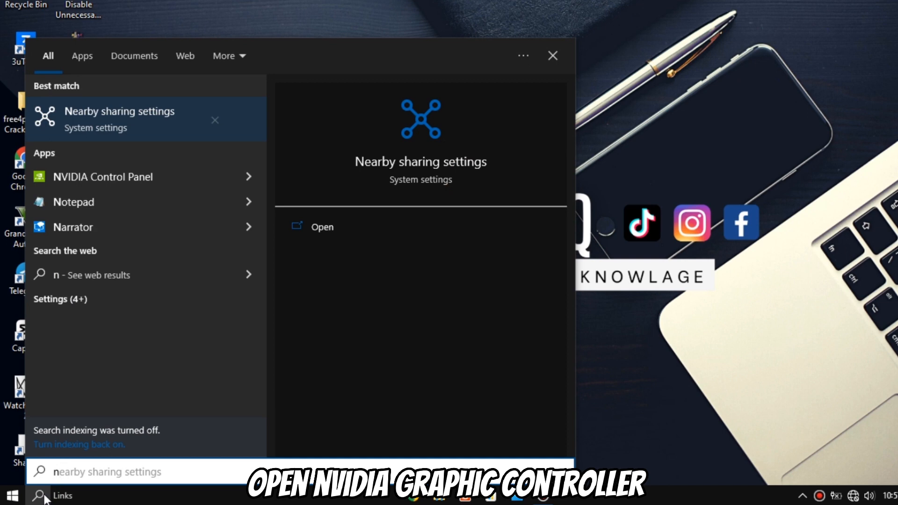
type("v")
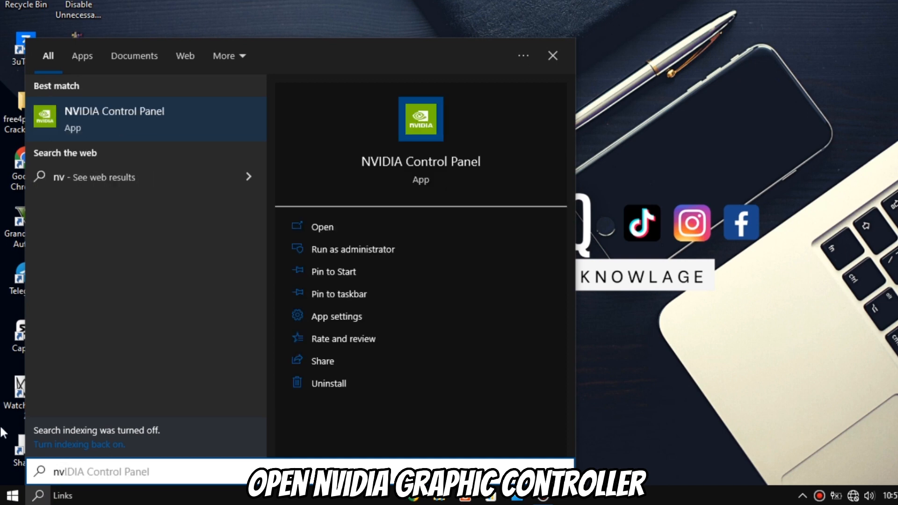
left_click(97, 124)
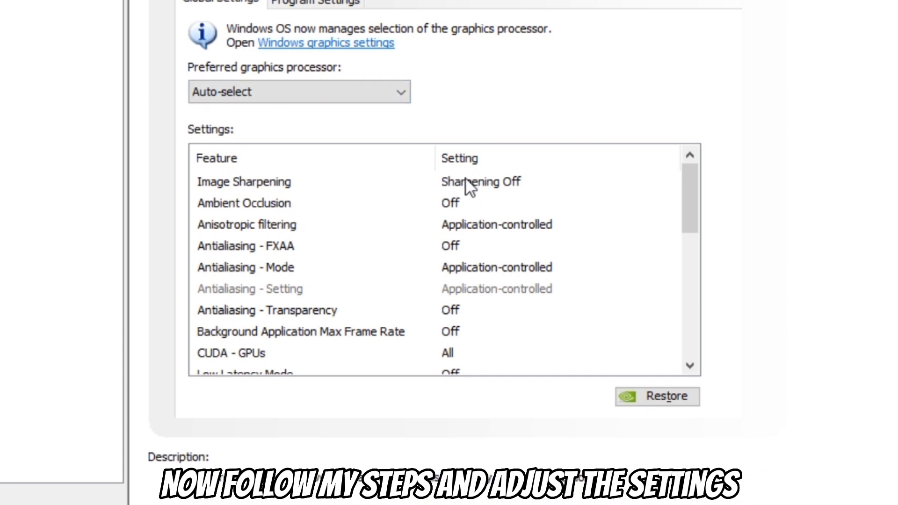
Set Ambient Occlusion to Performance and Antialiasing - FXAA to On in the global 3D settings
left_click(474, 201)
left_click(474, 201)
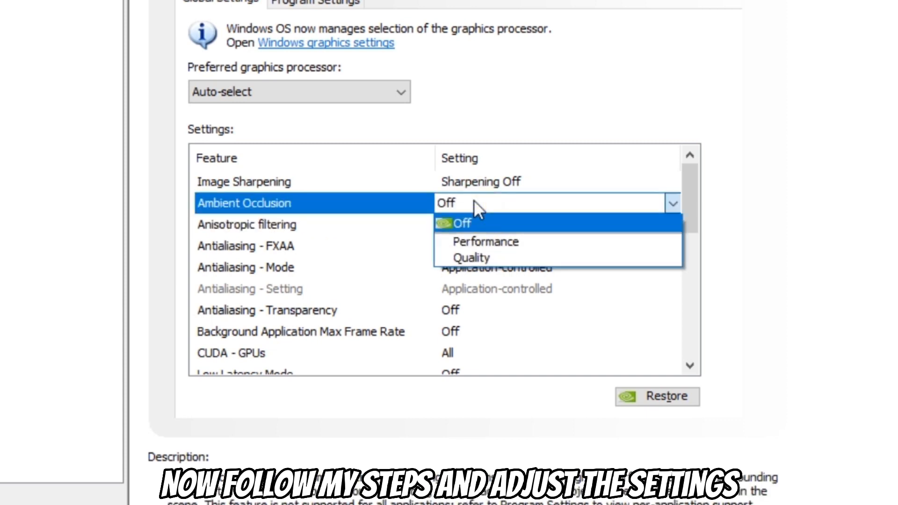
left_click(480, 240)
left_click(487, 246)
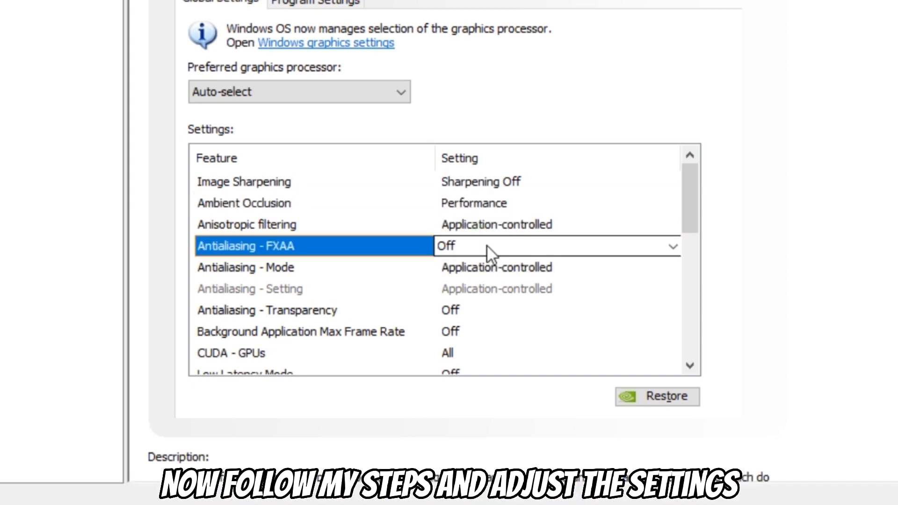
left_click(622, 247)
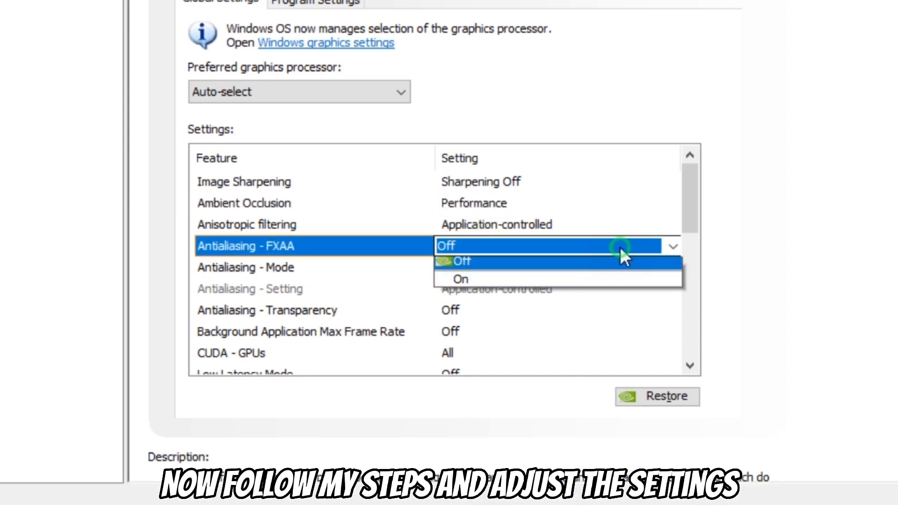
left_click(594, 280)
Set Power management mode to NVIDIA driver-controlled and OpenGL rendering GPU to NVIDIA GeForce 940MX
scroll(472, 290, "down", 3)
left_click(471, 289)
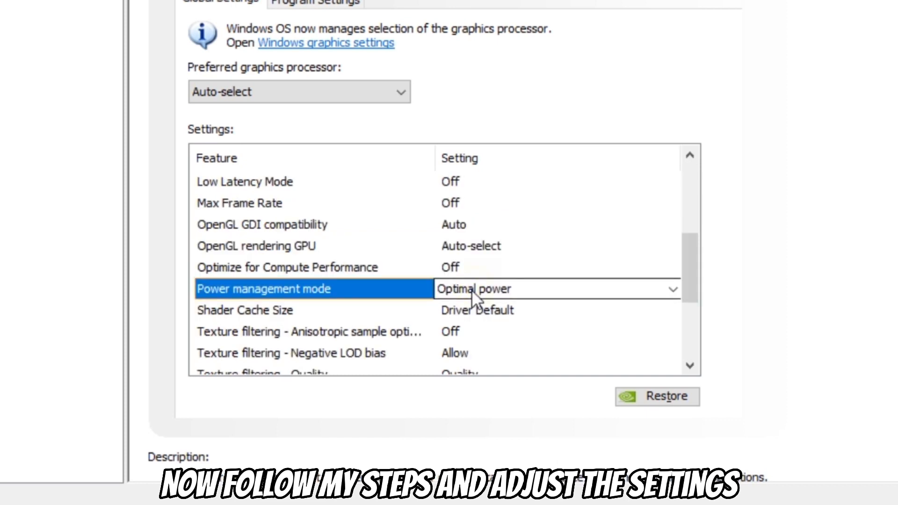
left_click(471, 290)
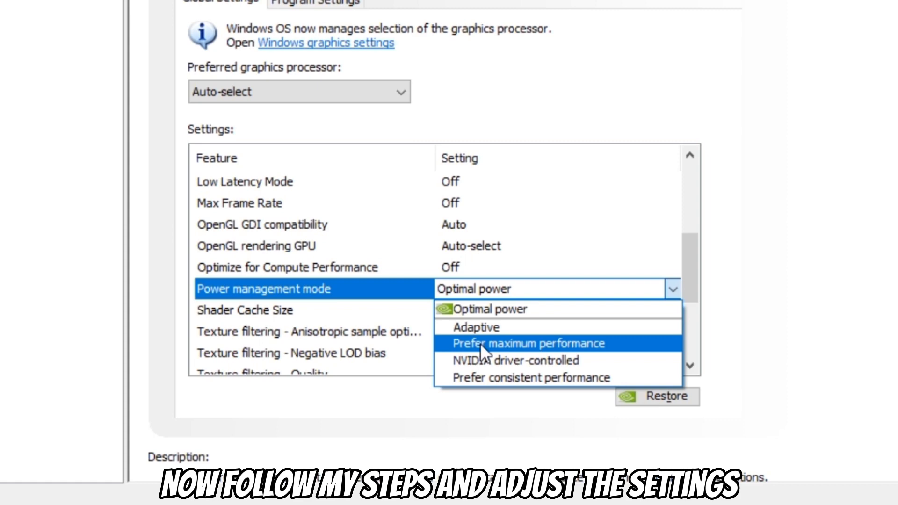
left_click(481, 360)
scroll(540, 314, "down", 3)
left_click(463, 248)
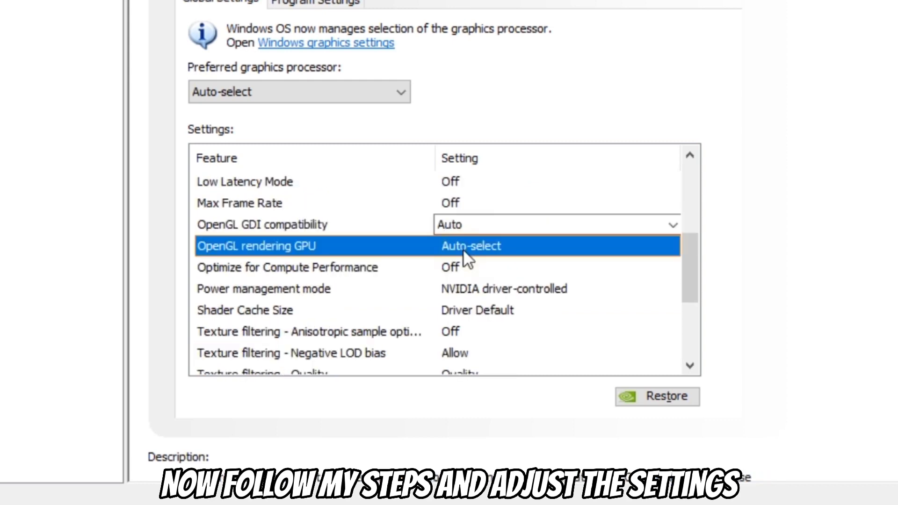
left_click(463, 249)
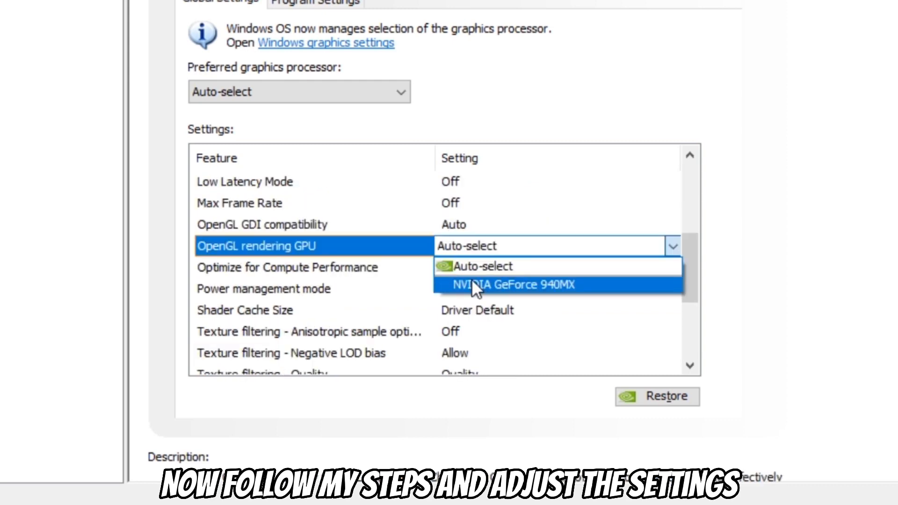
left_click(473, 284)
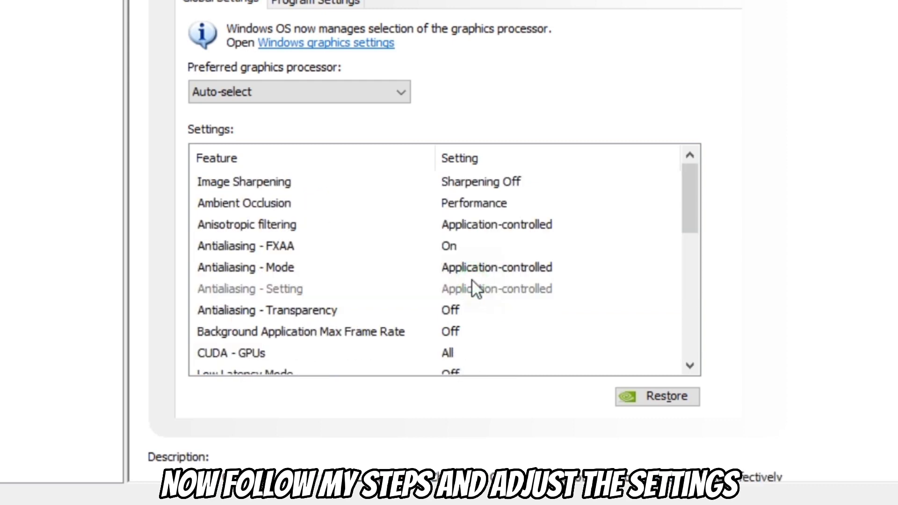
Set Texture filtering - Quality to High performance and Triple buffering to On
scroll(497, 255, "down", 5)
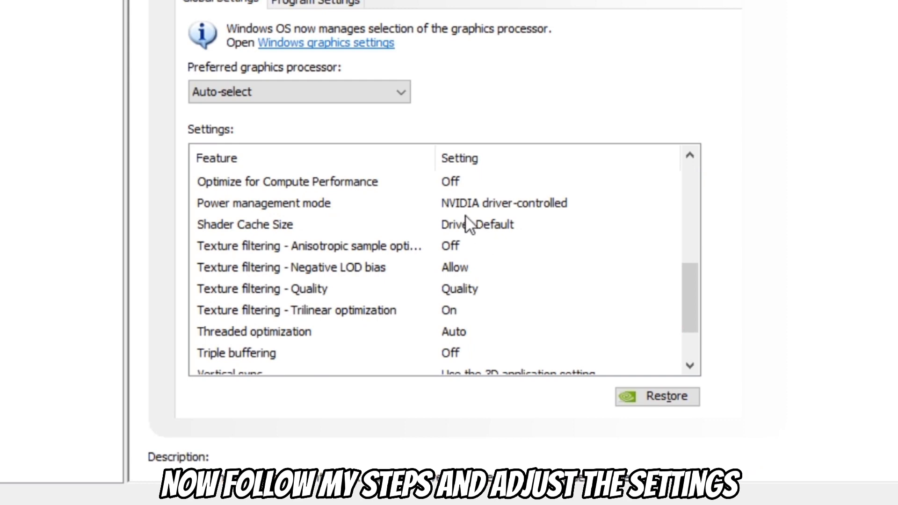
left_click(463, 296)
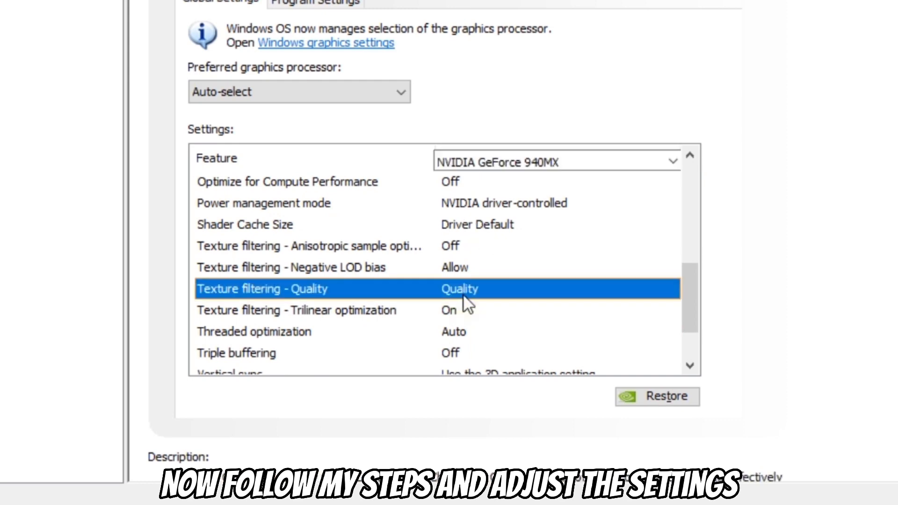
left_click(471, 291)
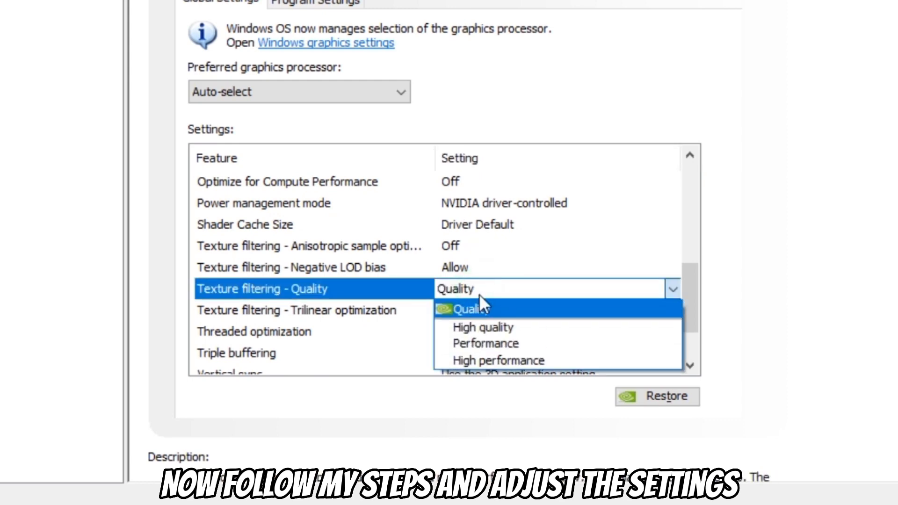
left_click(509, 368)
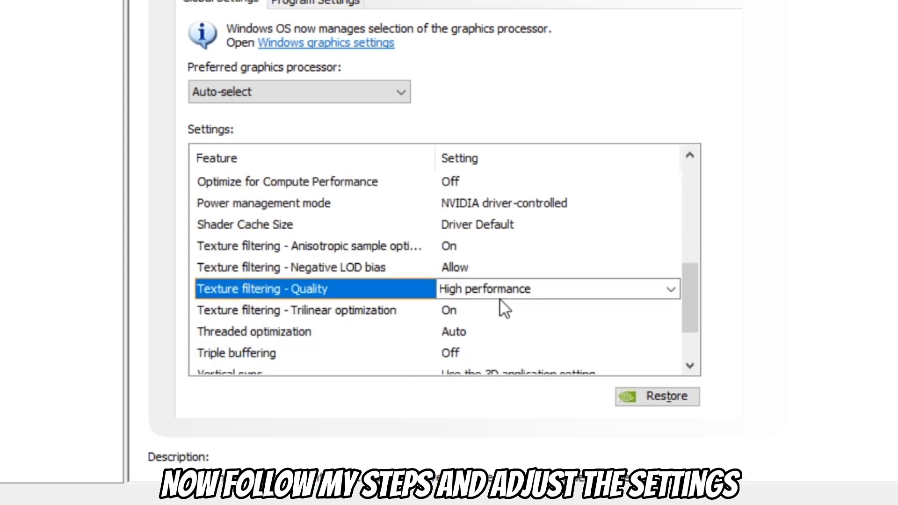
scroll(451, 272, "down", 1)
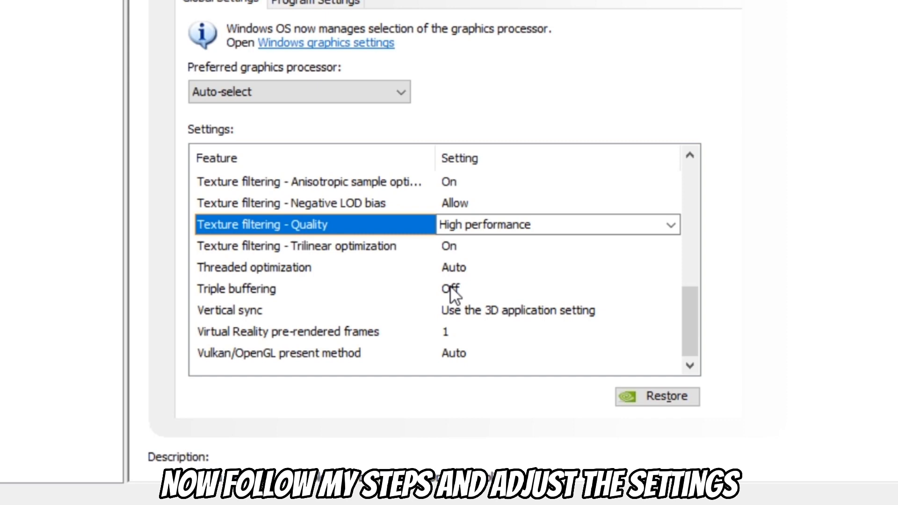
left_click(450, 287)
left_click(451, 287)
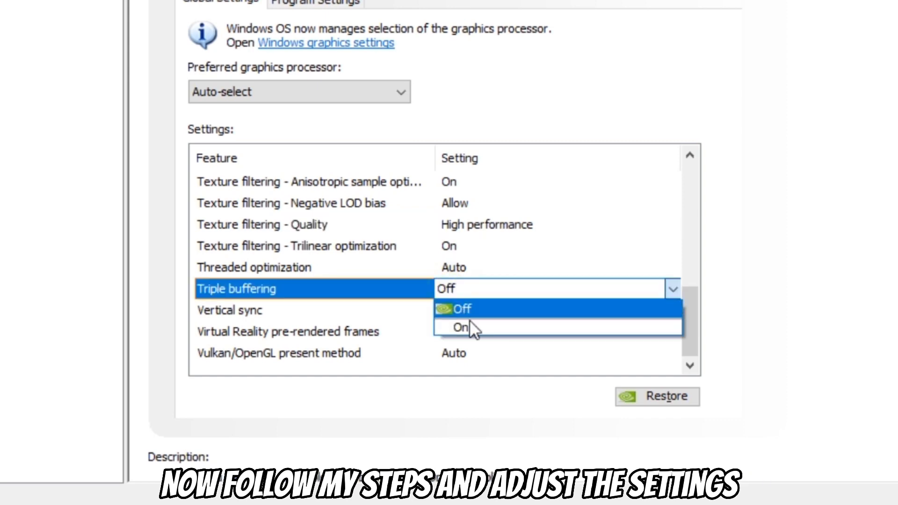
left_click(470, 323)
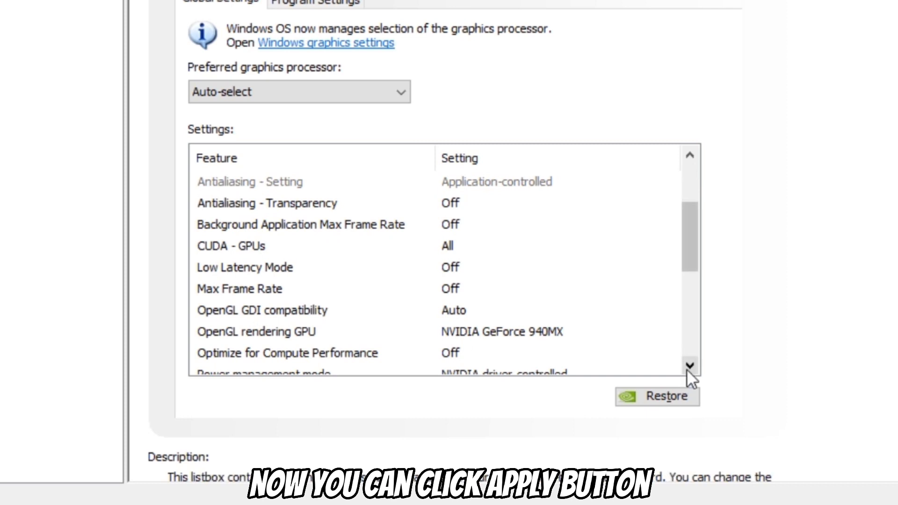
Check the rest of the global 3D feature list and apply the changed settings
left_click(687, 369)
left_click(687, 369)
left_click(686, 369)
left_click(686, 369)
left_click(687, 369)
left_click(687, 369)
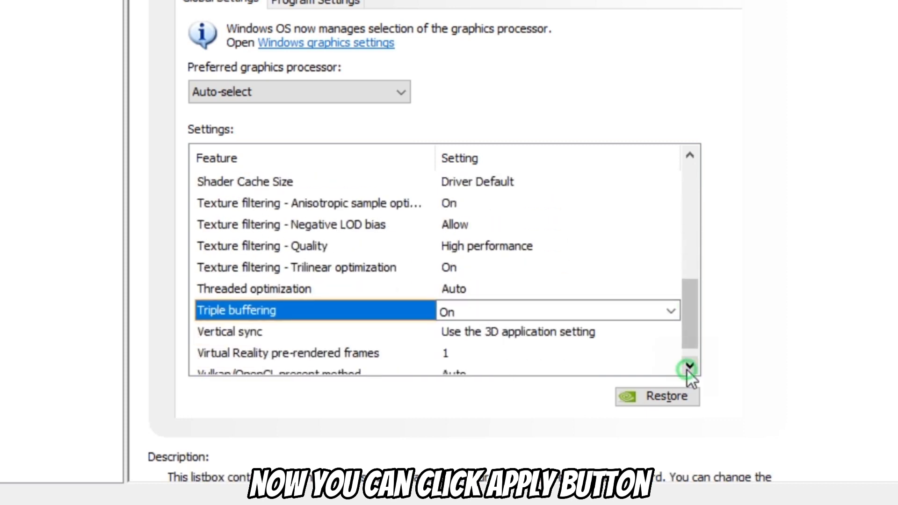
left_click(687, 369)
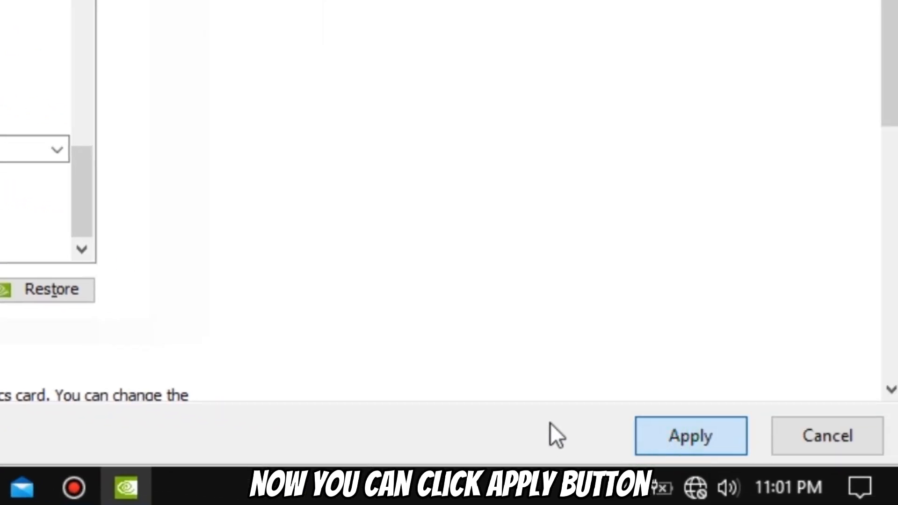
left_click(706, 424)
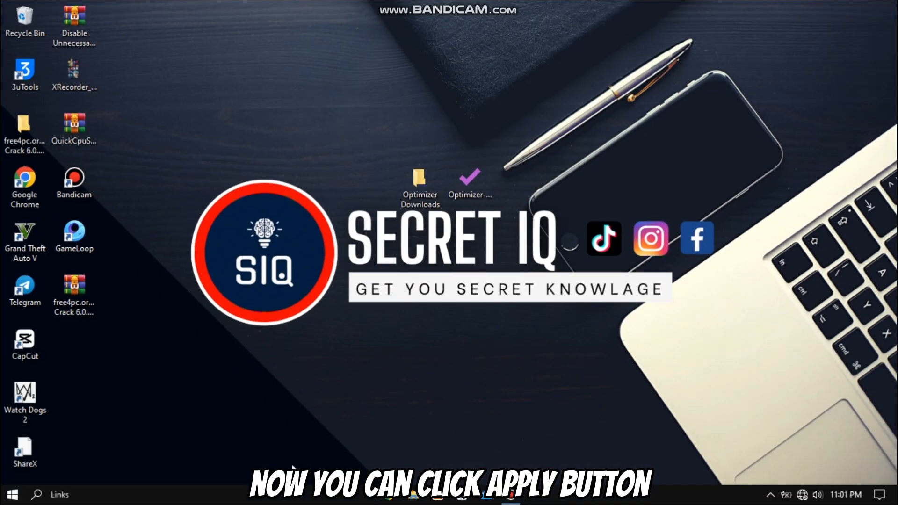
Find GameLoop through the Windows search and open it
left_click(36, 495)
type("gam")
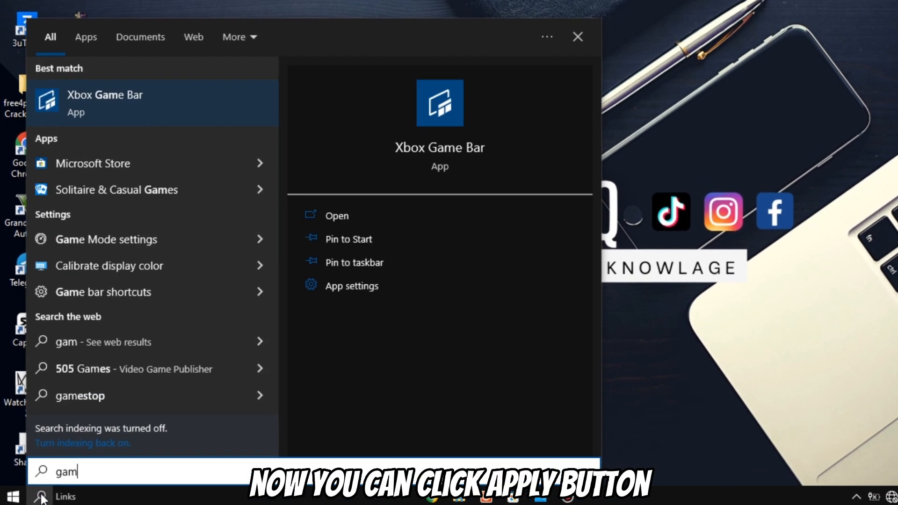
type("e")
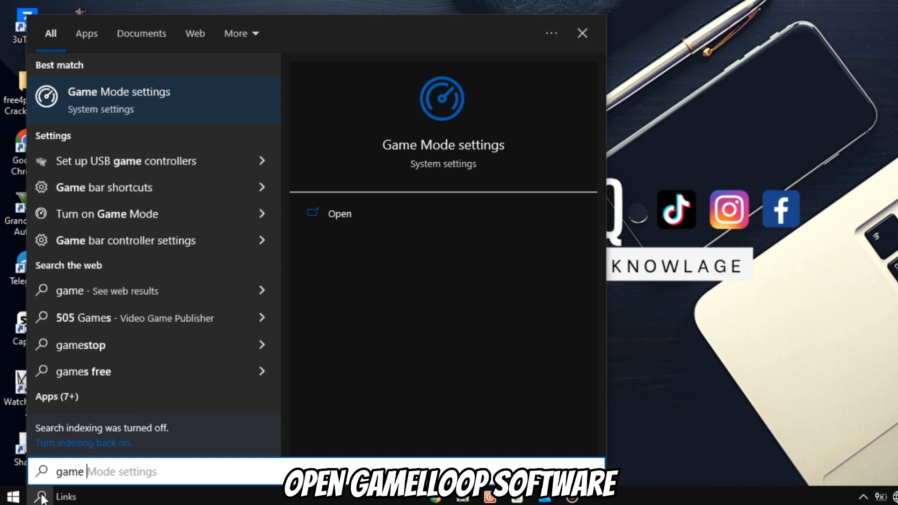
type(" loo")
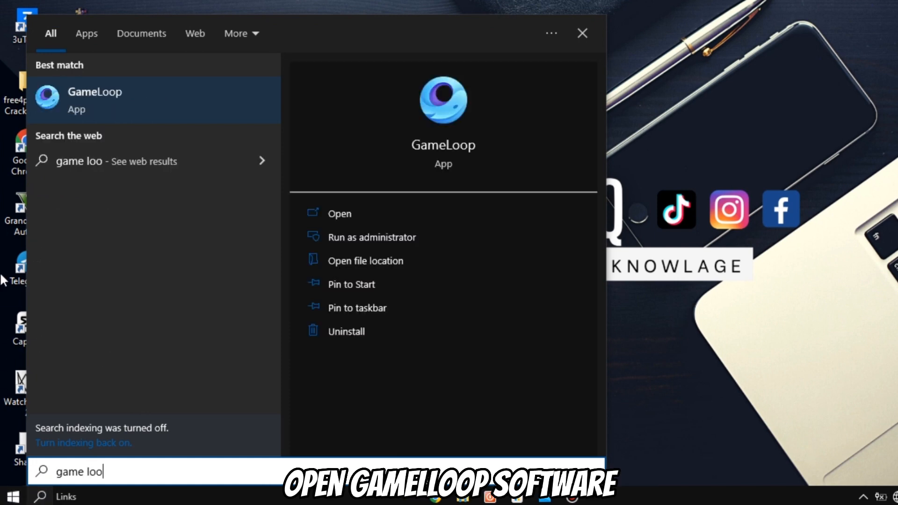
left_click(94, 91)
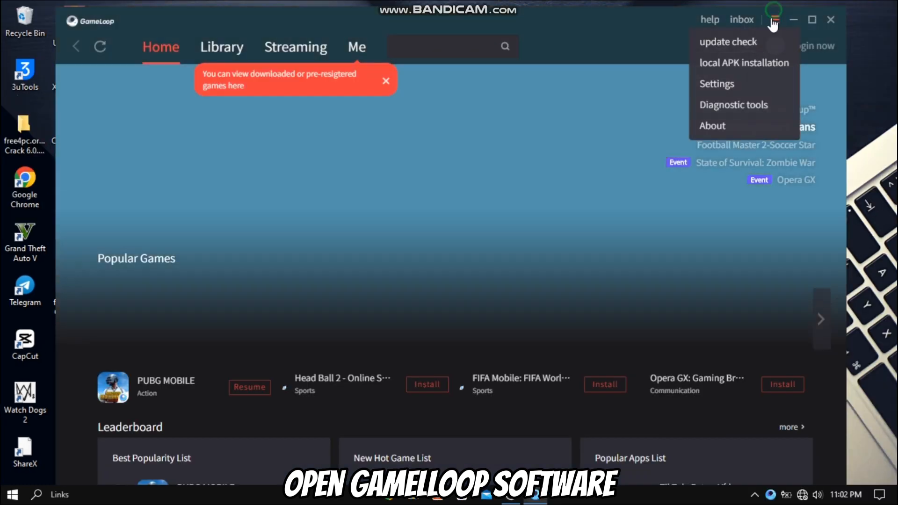
Disable Auto run at startup in GameLoop's basic settings, save the change and close GameLoop
left_click(774, 21)
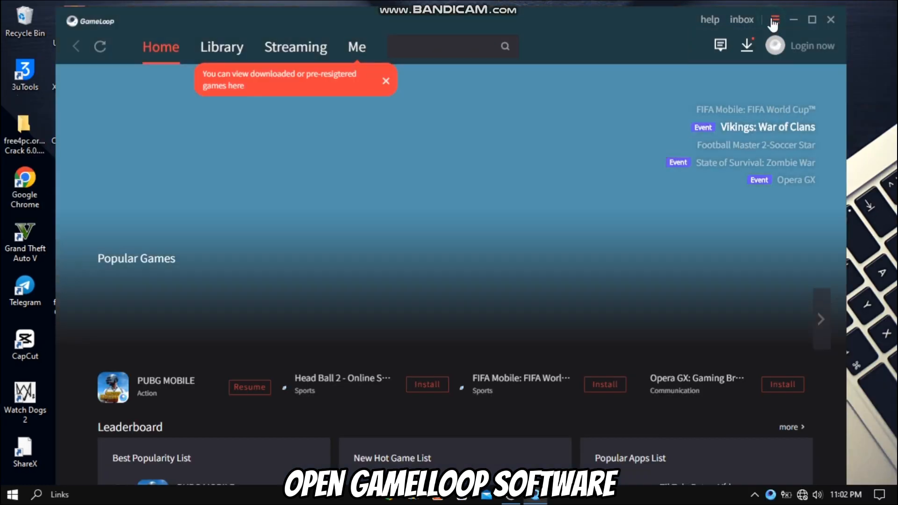
left_click(774, 21)
left_click(754, 84)
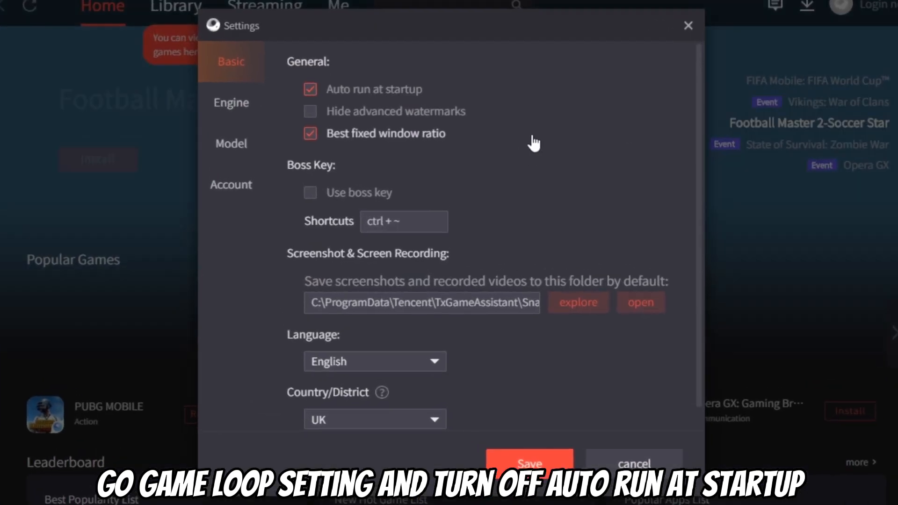
left_click(336, 96)
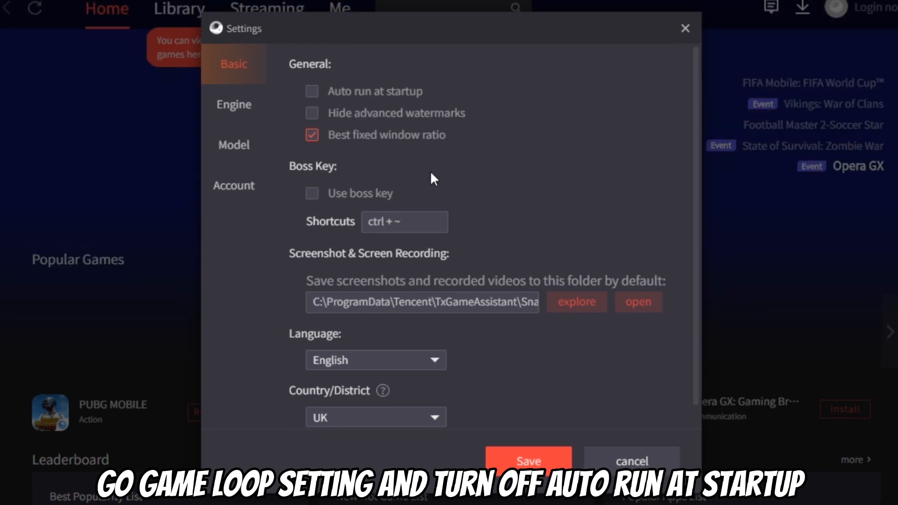
left_click(519, 456)
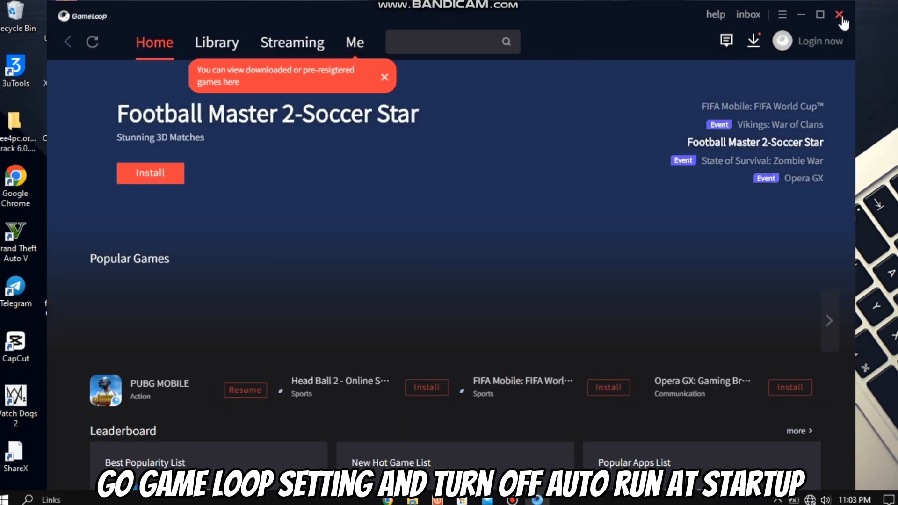
left_click(840, 15)
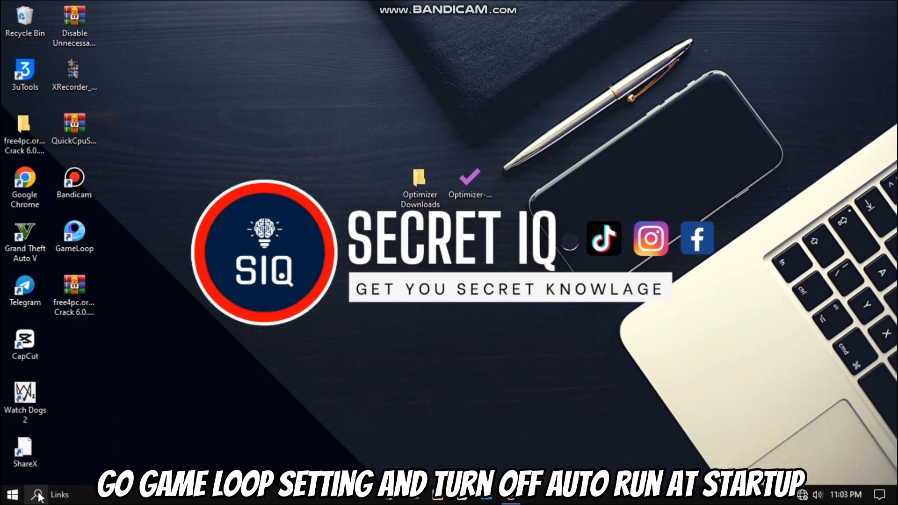
Search Windows for "start" and open the Startup Apps settings
left_click(38, 495)
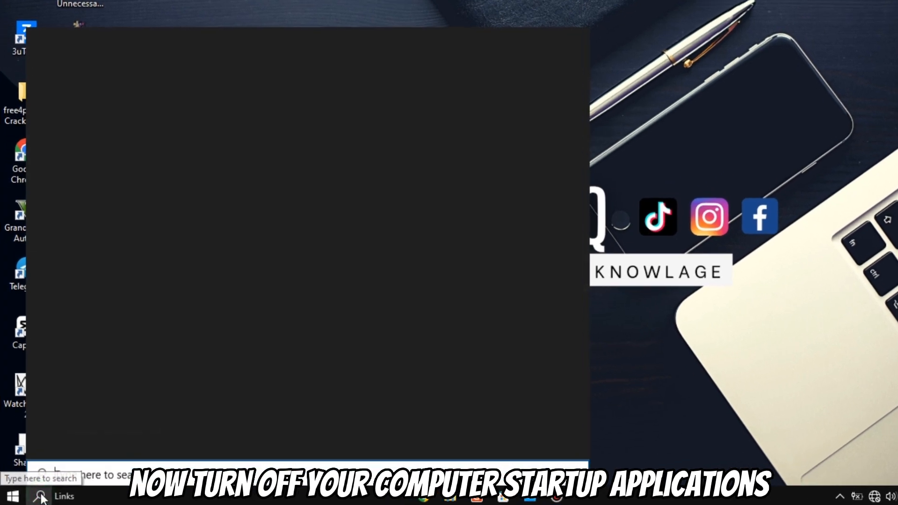
type("st")
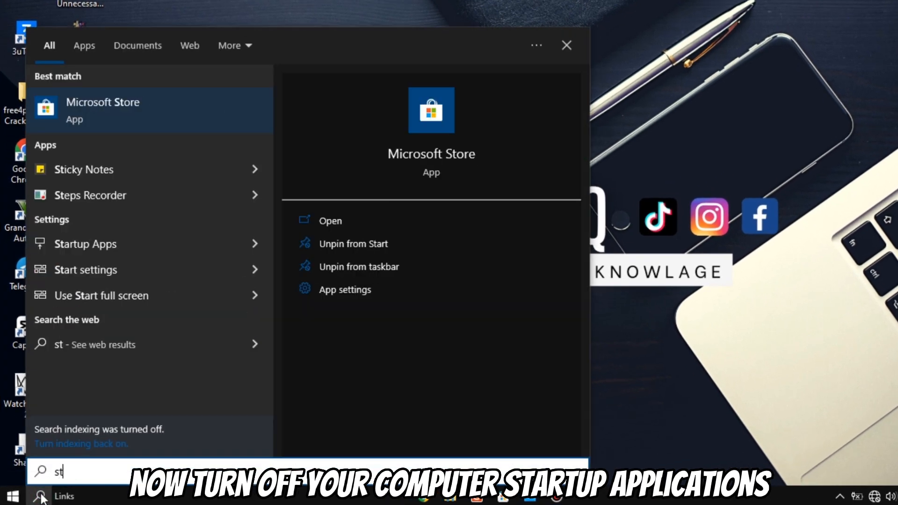
type("art")
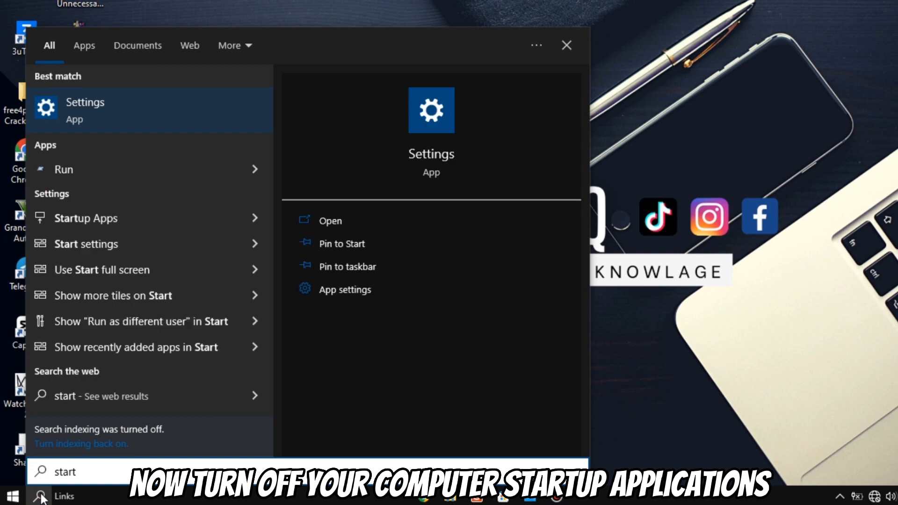
left_click(106, 219)
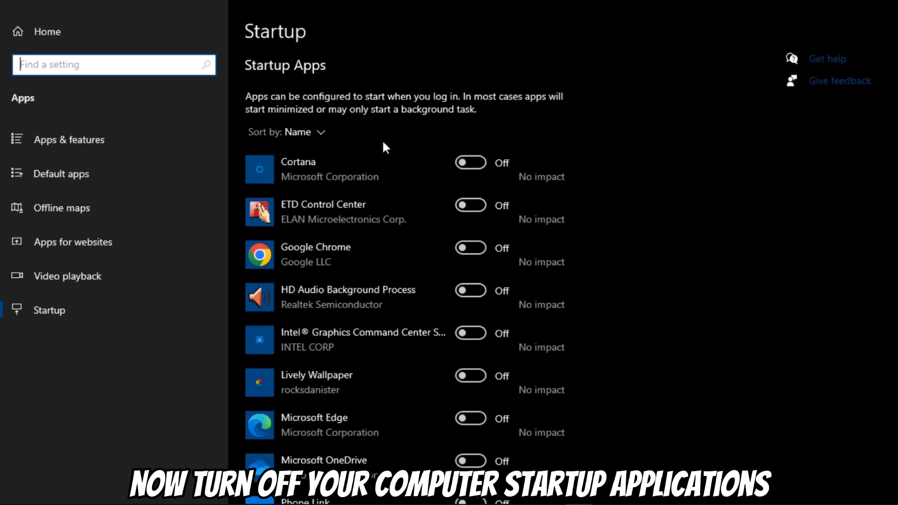
Look through the list of startup apps to check which are turned off, and close Settings
scroll(518, 187, "down", 3)
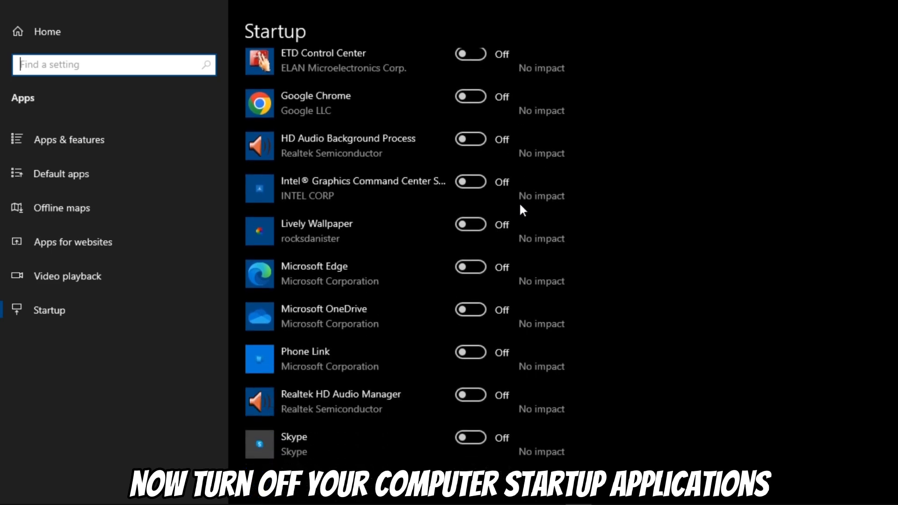
scroll(519, 204, "up", 3)
scroll(404, 212, "down", 3)
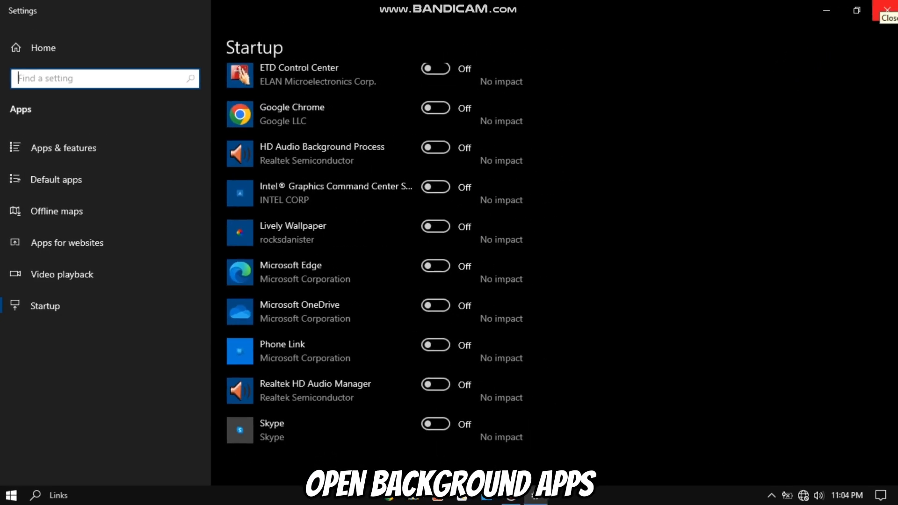
left_click(886, 10)
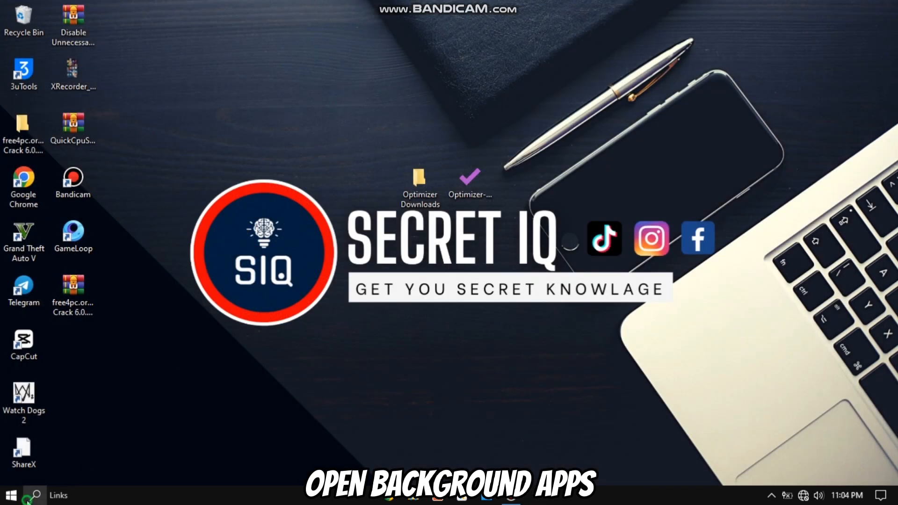
Search Windows for "back", open the Background apps settings and look through the list of apps allowed to run in the background
left_click(35, 495)
type("baac")
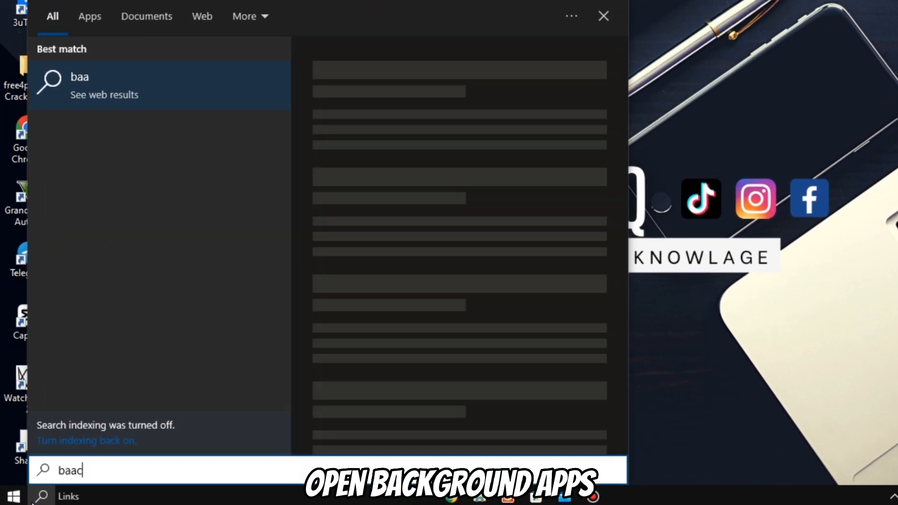
key("BackSpace")
key("BackSpace")
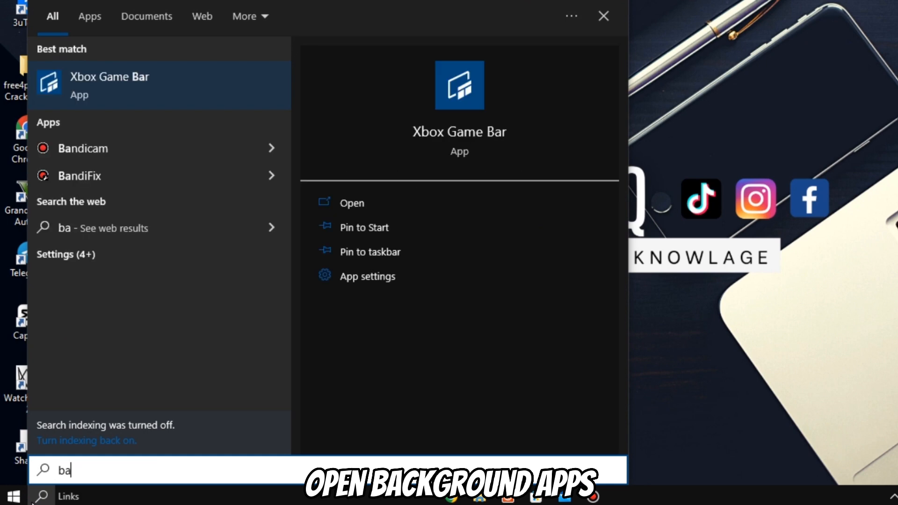
type("ck")
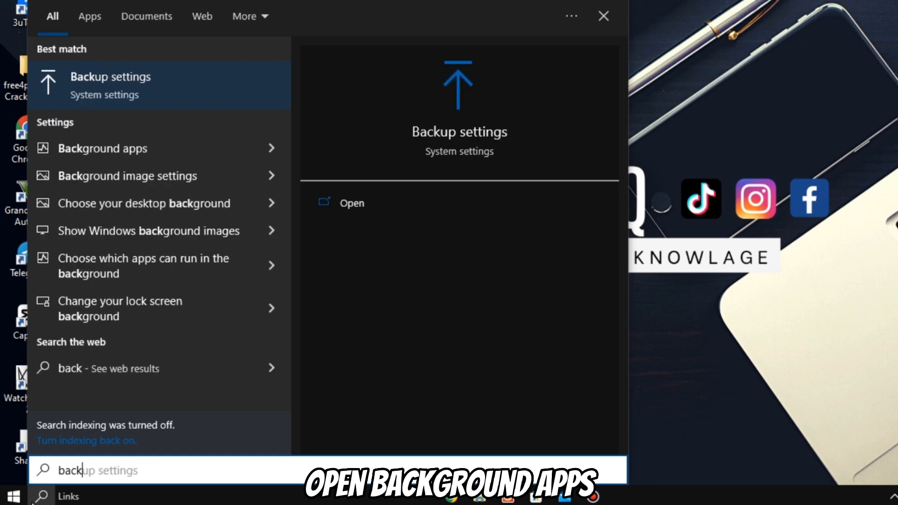
left_click(114, 148)
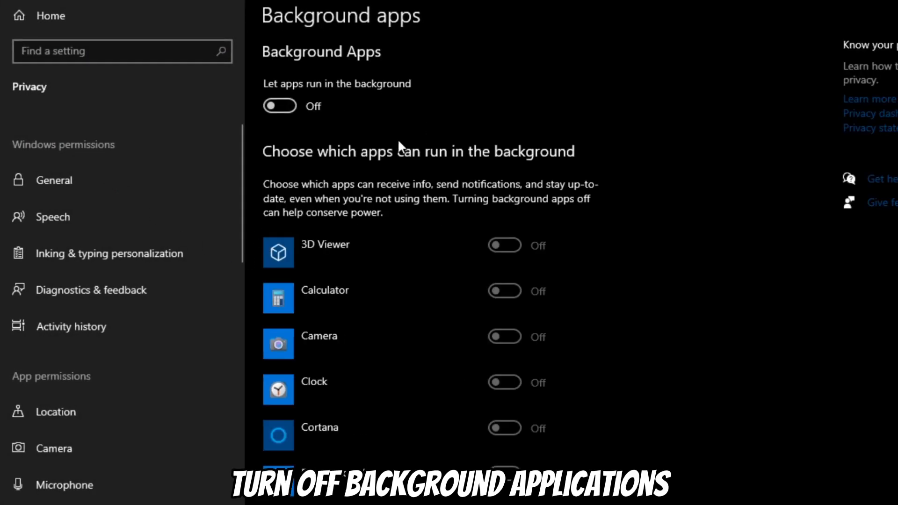
scroll(399, 143, "down", 9)
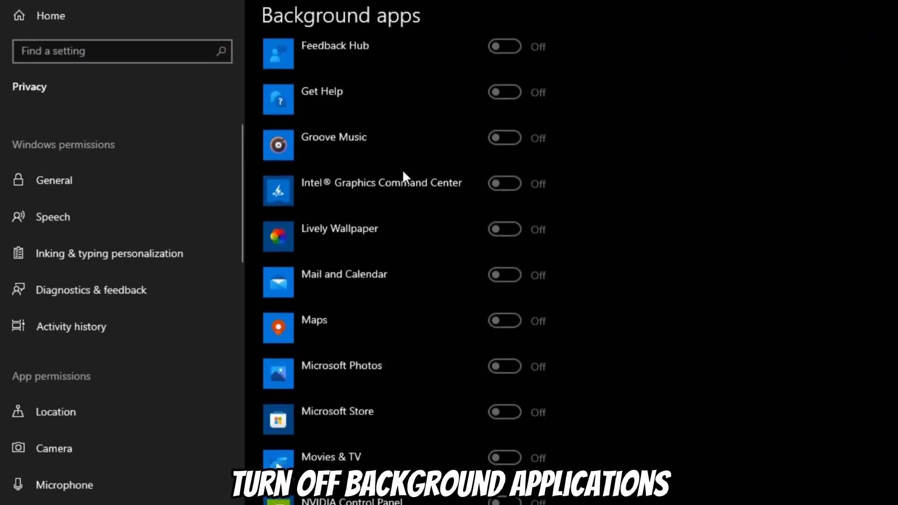
scroll(403, 174, "down", 10)
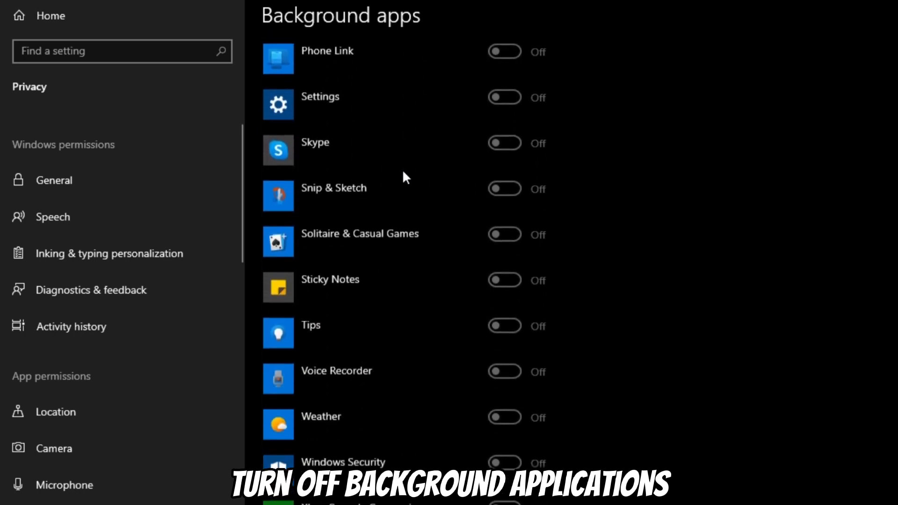
scroll(404, 173, "down", 3)
scroll(403, 173, "up", 13)
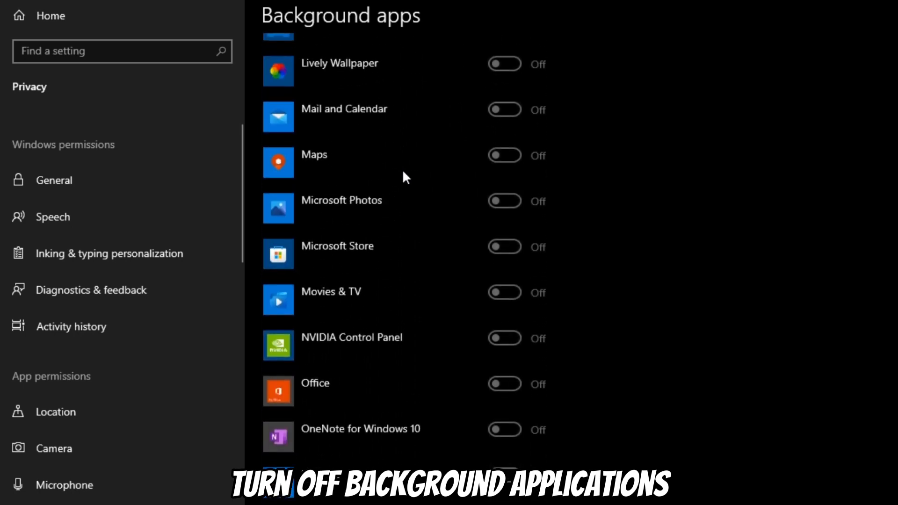
scroll(403, 174, "up", 10)
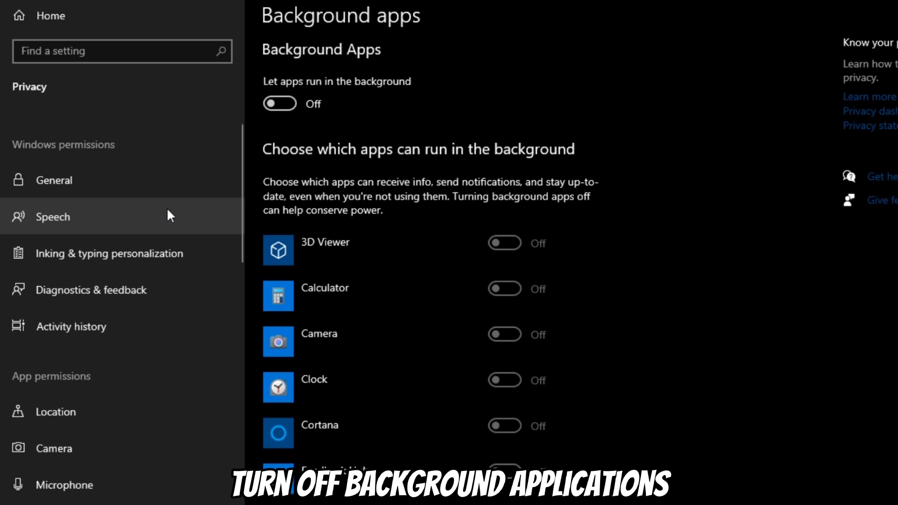
Open the Notifications app permissions and turn off letting apps access notifications
scroll(164, 324, "down", 4)
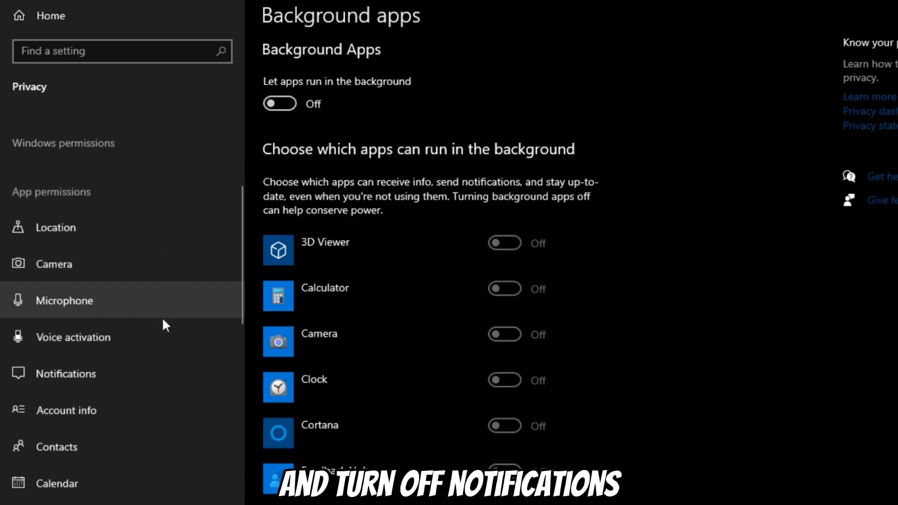
left_click(120, 373)
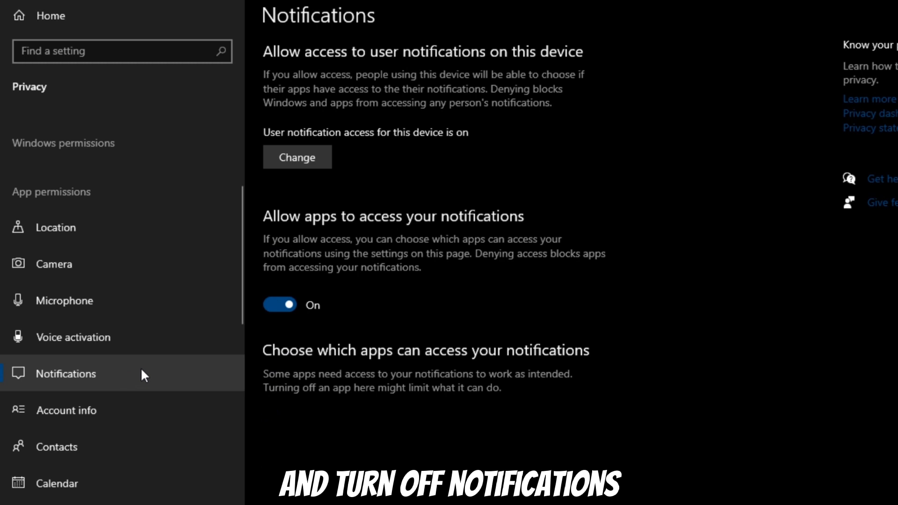
left_click(288, 305)
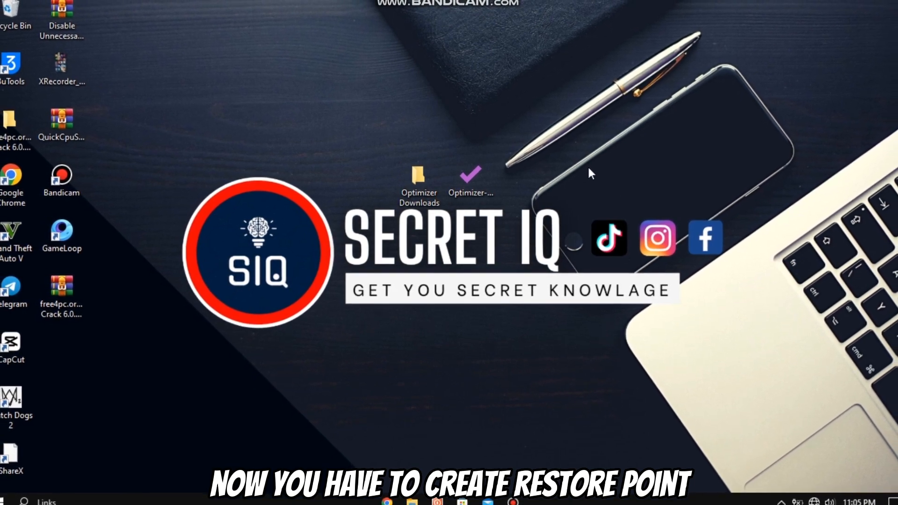
Search Windows for "re" and open Create a restore point
left_click(24, 501)
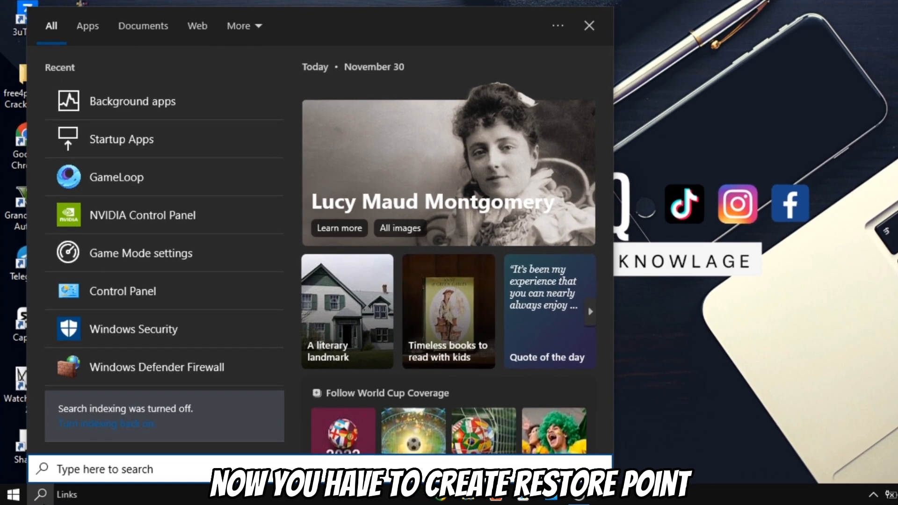
type("rs")
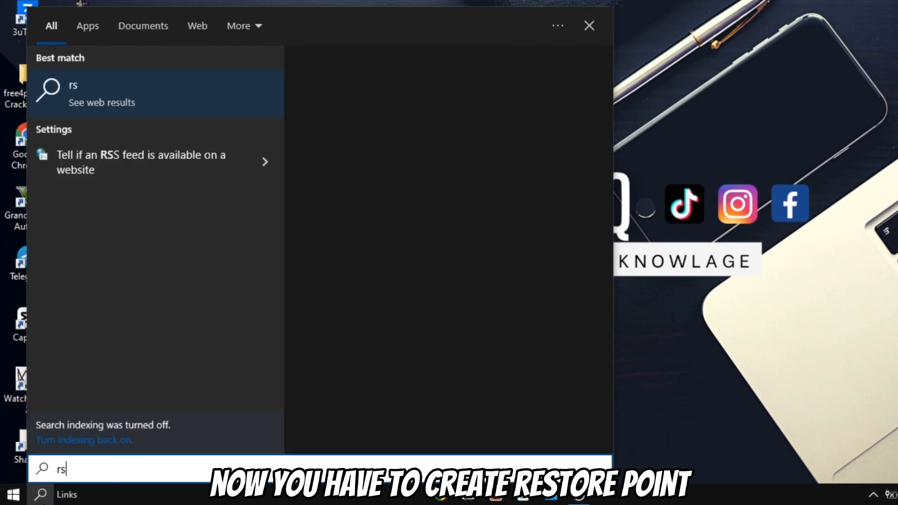
type("o")
key("BackSpace")
key("BackSpace")
type("e")
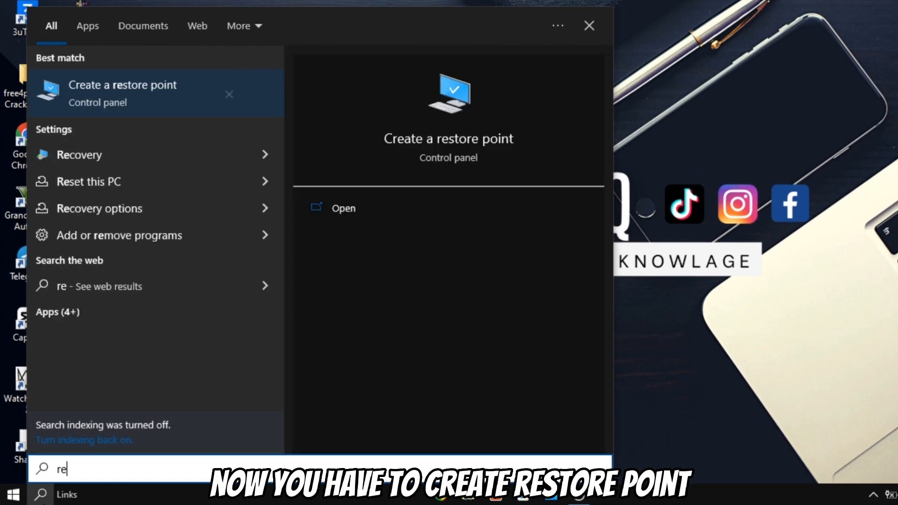
left_click(115, 87)
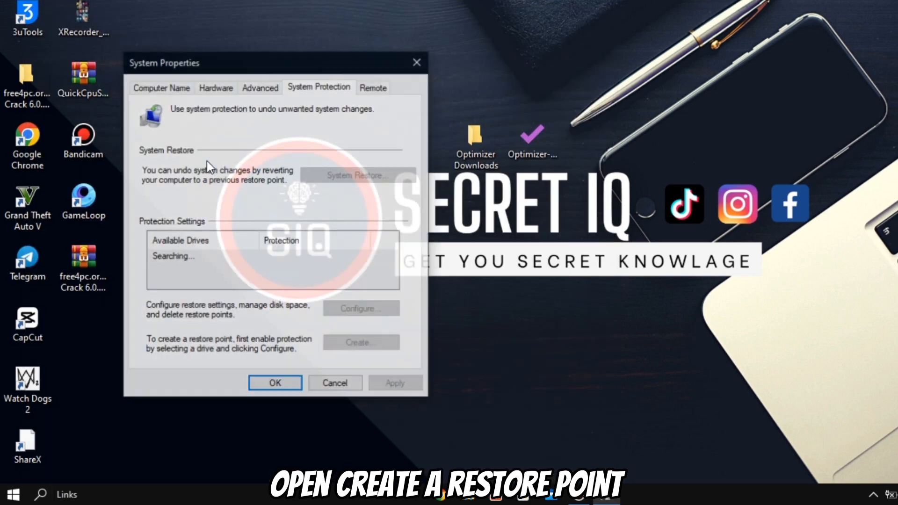
Configure system protection for Local Disk (C:) with a maximum disk space usage of 3%
left_click(206, 257)
left_click(362, 309)
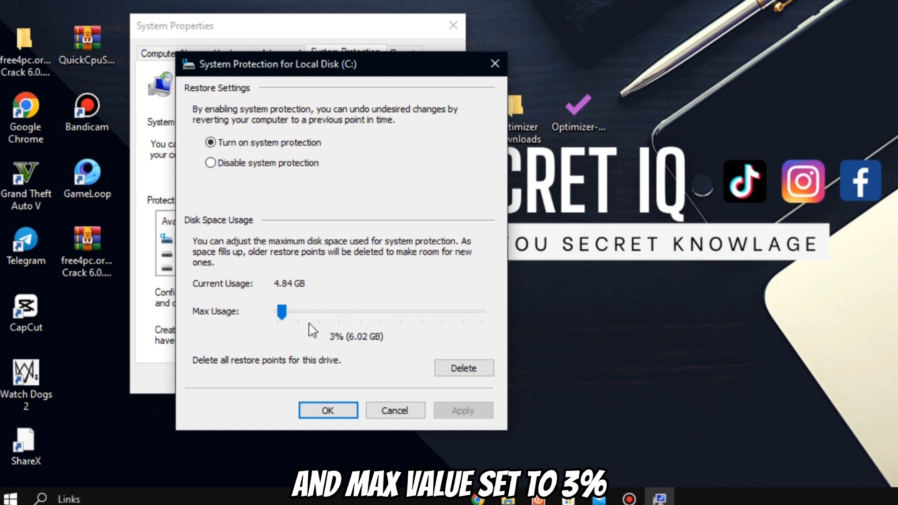
left_click(283, 315)
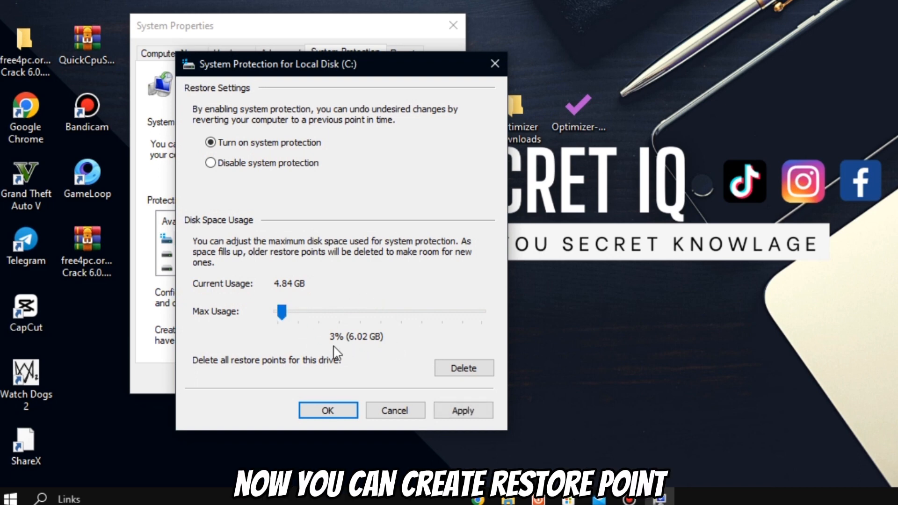
left_click(340, 412)
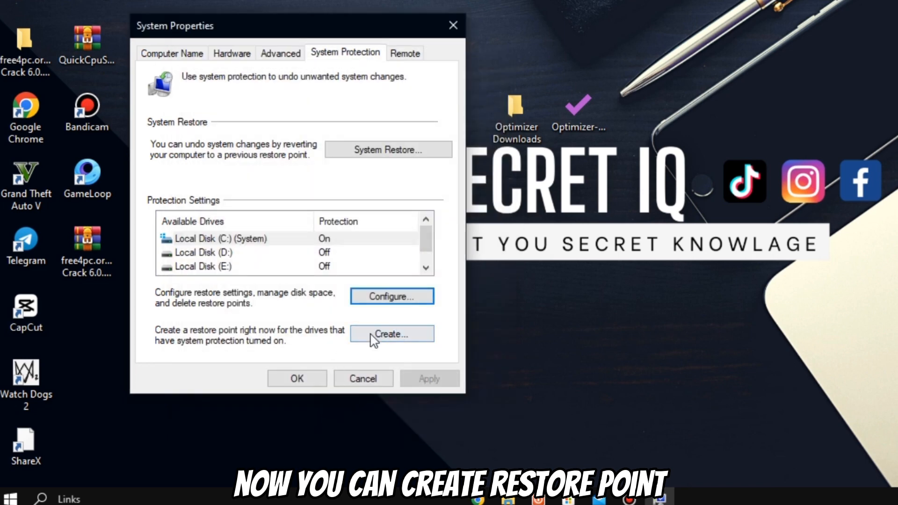
Create a restore point described as "GAMELOOPOPTIMIZE_" and close System Properties
left_click(385, 341)
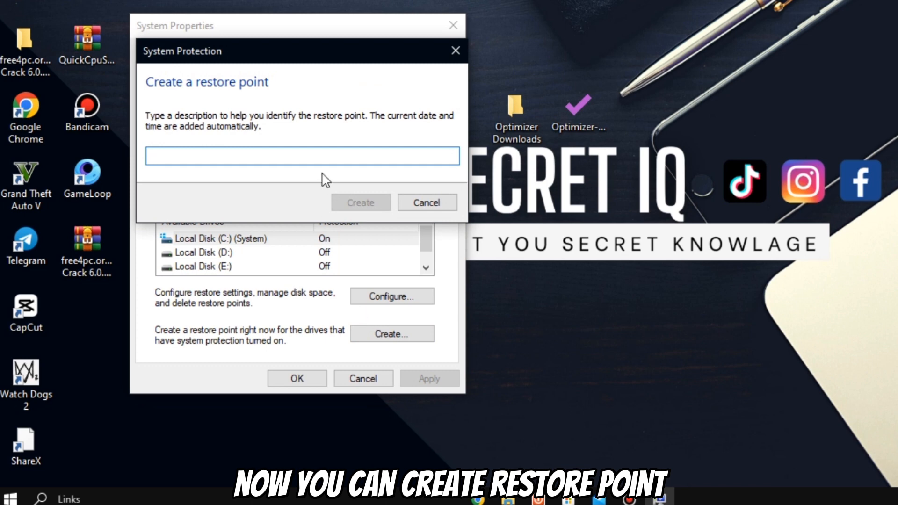
type("GAME")
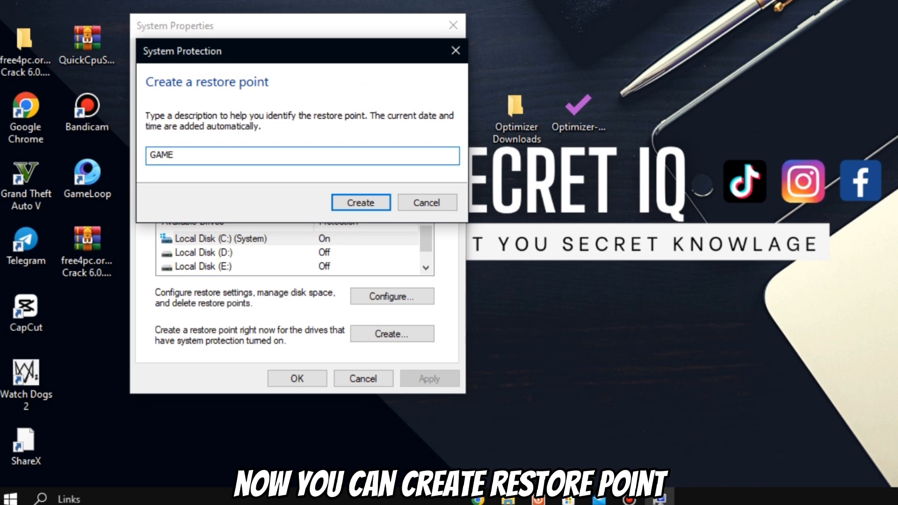
type("LOOPOPTIMIZE")
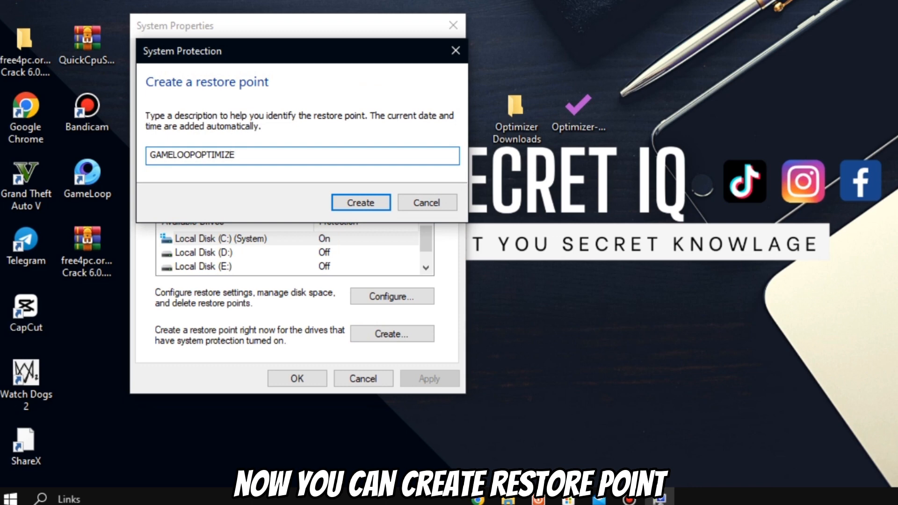
type("_")
left_click(345, 208)
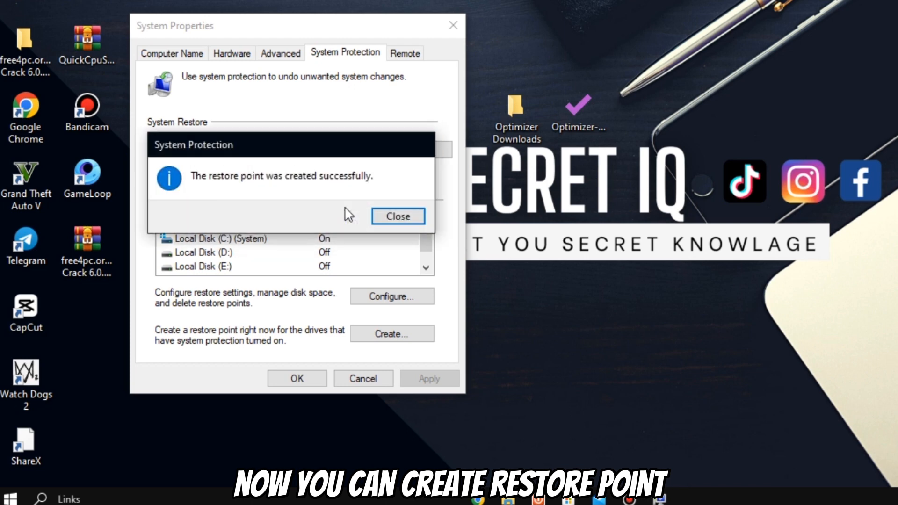
left_click(398, 216)
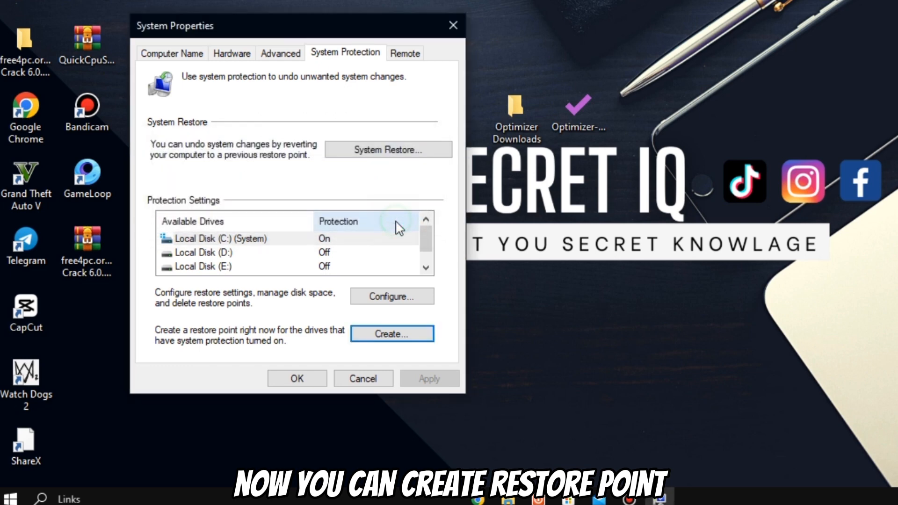
left_click(296, 380)
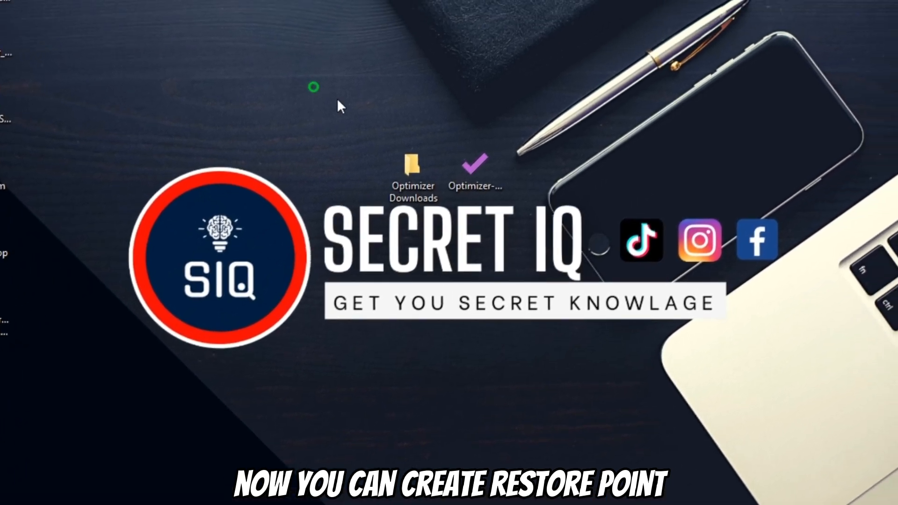
left_click_drag(313, 87, 602, 265)
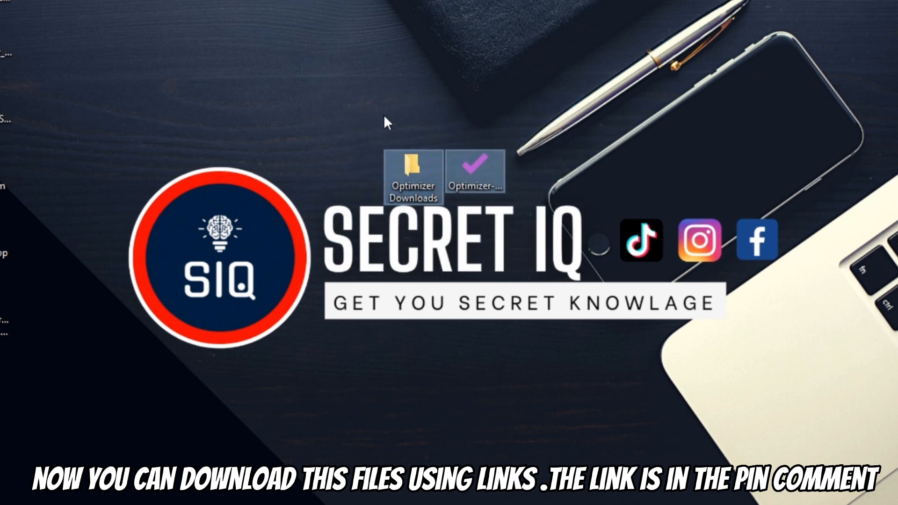
left_click_drag(384, 115, 504, 223)
left_click(559, 169)
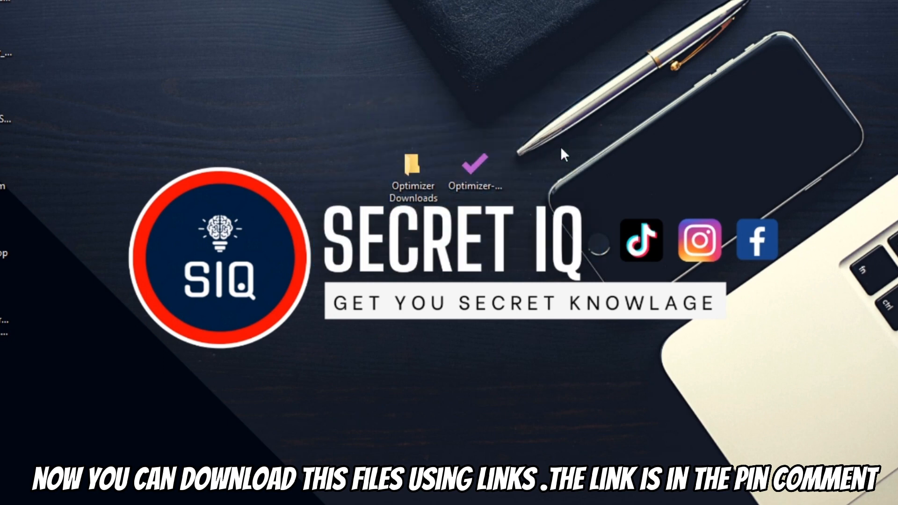
Run Optimizer-7.8.exe from the desktop as administrator
double_click(482, 170)
right_click(482, 170)
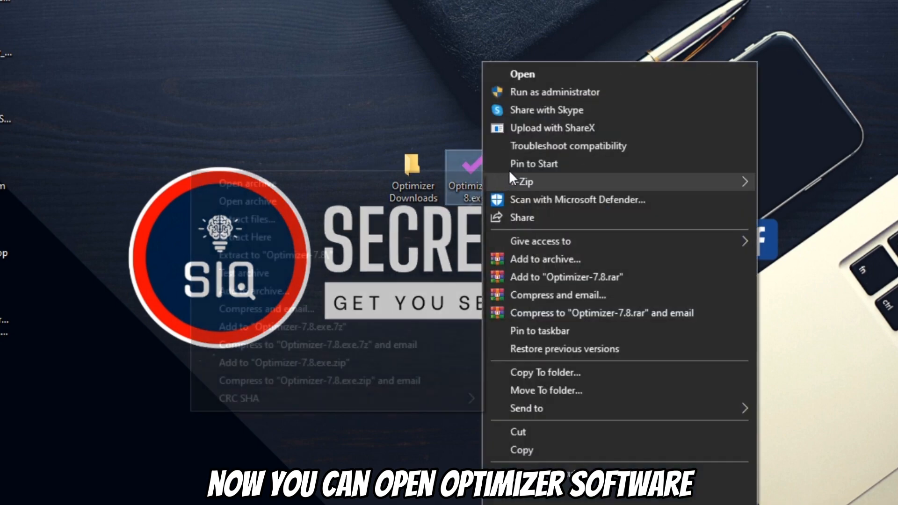
left_click(538, 95)
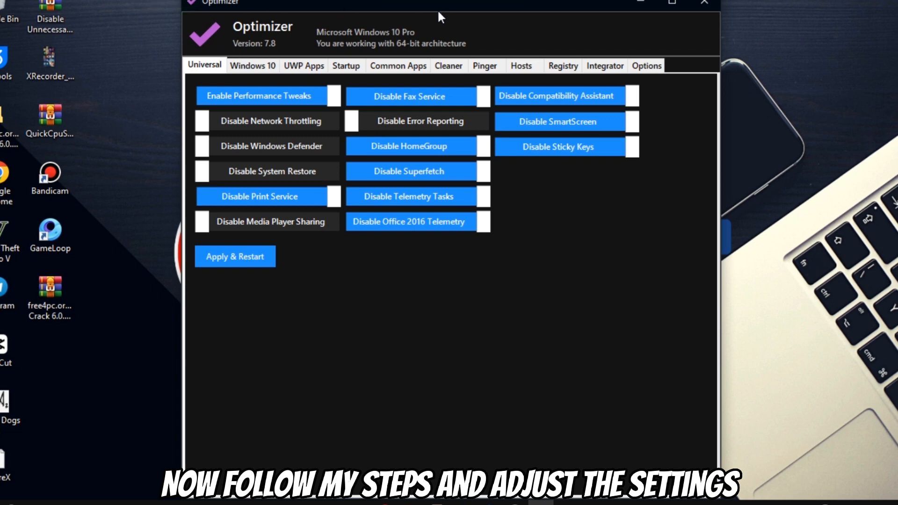
Review Optimizer's Universal options and read the description of Enable Performance Tweaks
left_click(798, 182)
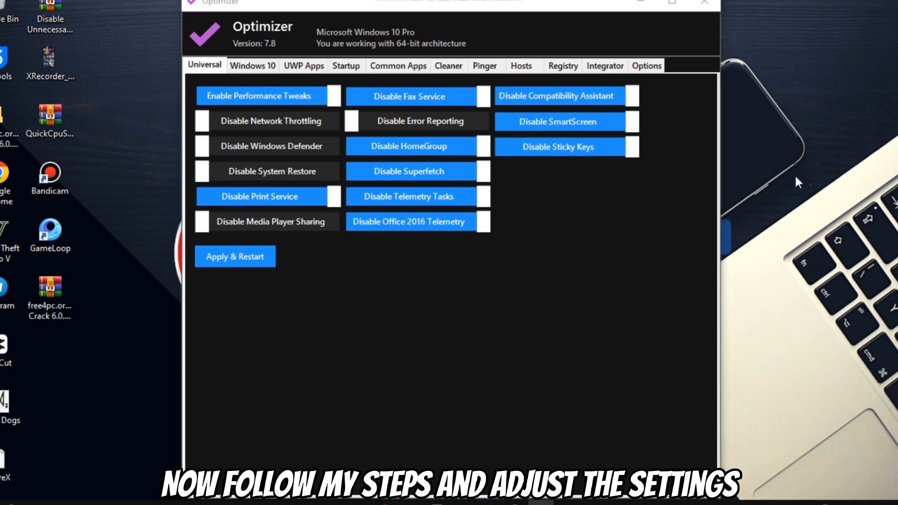
left_click(570, 200)
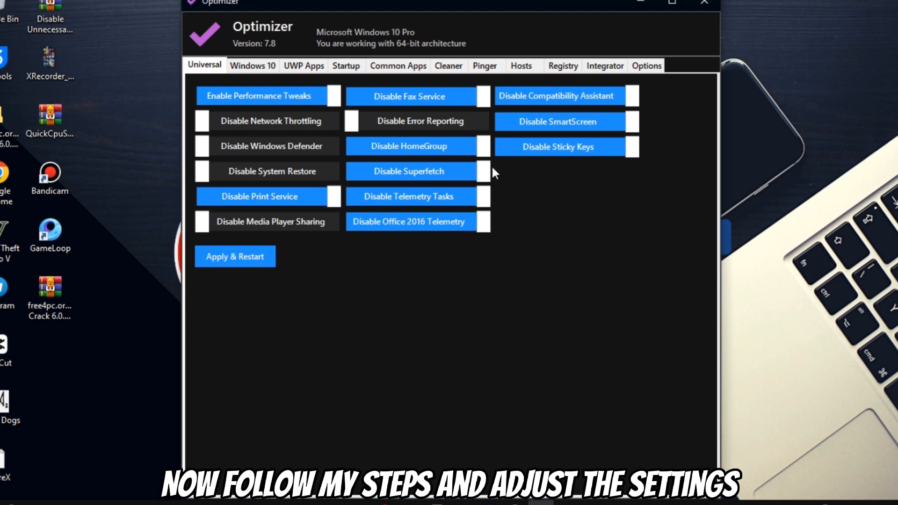
mouse_move(418, 227)
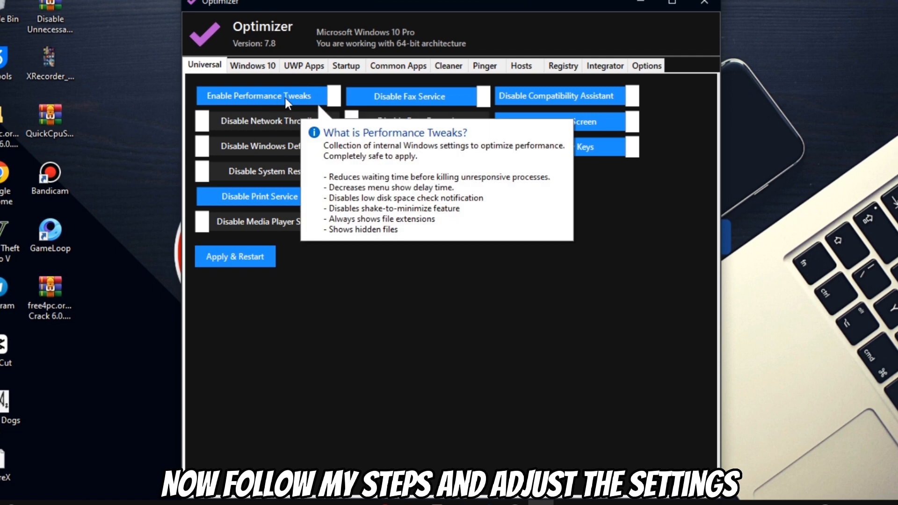
mouse_move(312, 86)
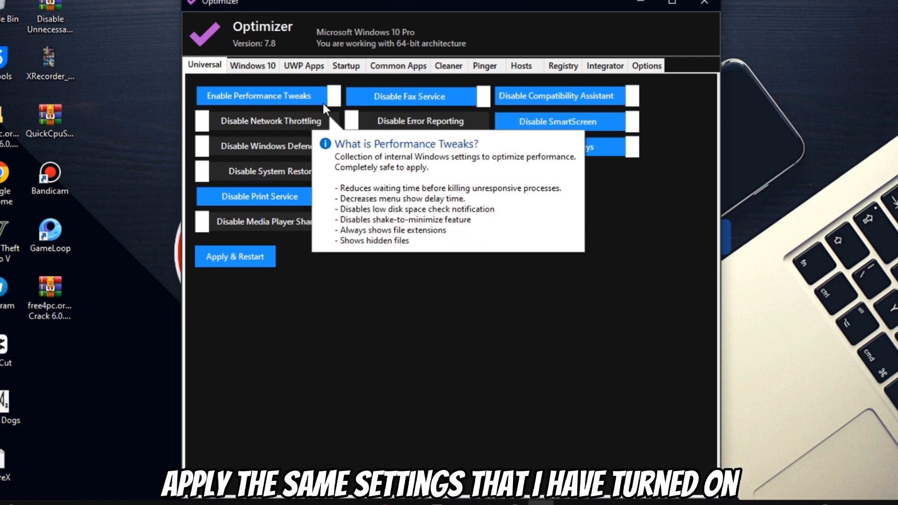
Read the Print Service and Media Player Sharing descriptions and turn on Disable Media Player Sharing in the Universal options
mouse_move(268, 199)
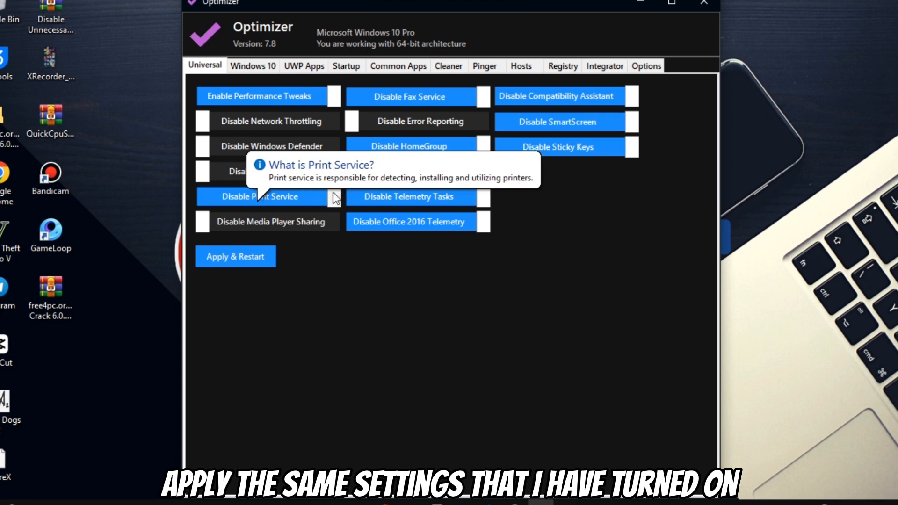
mouse_move(281, 148)
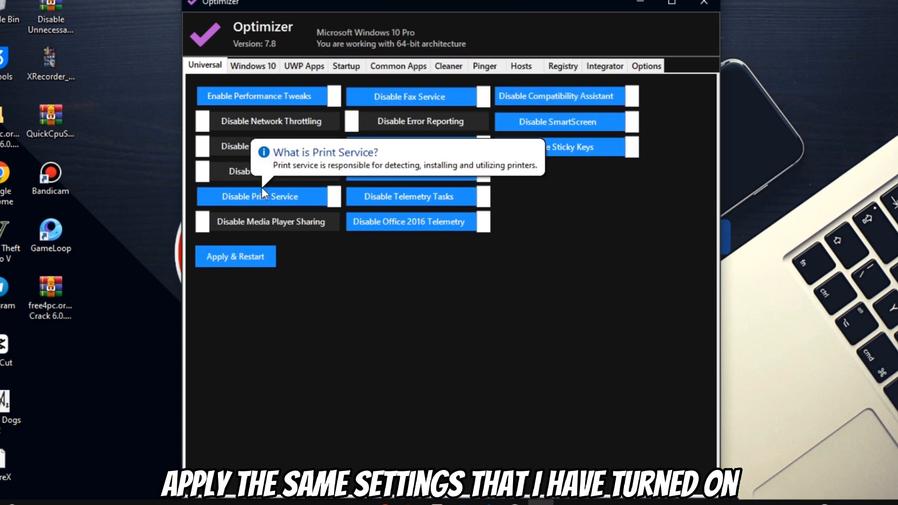
mouse_move(292, 173)
mouse_move(256, 230)
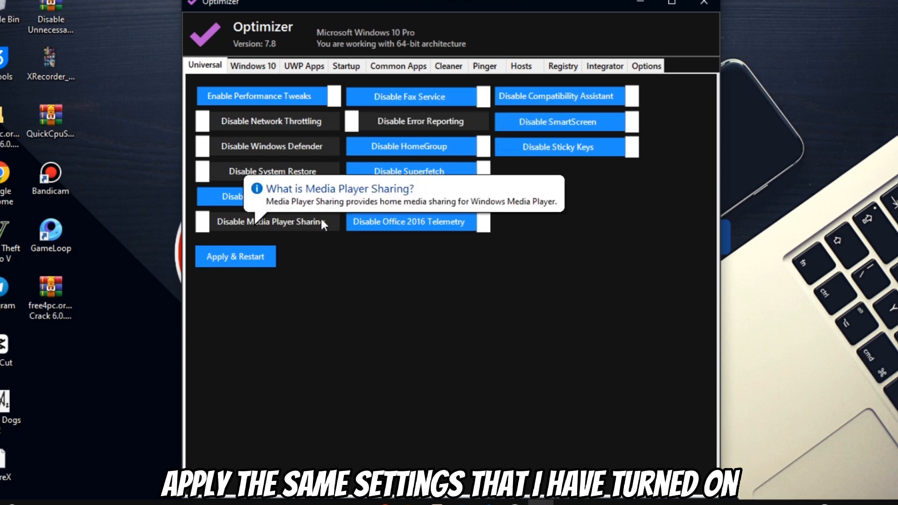
left_click(200, 223)
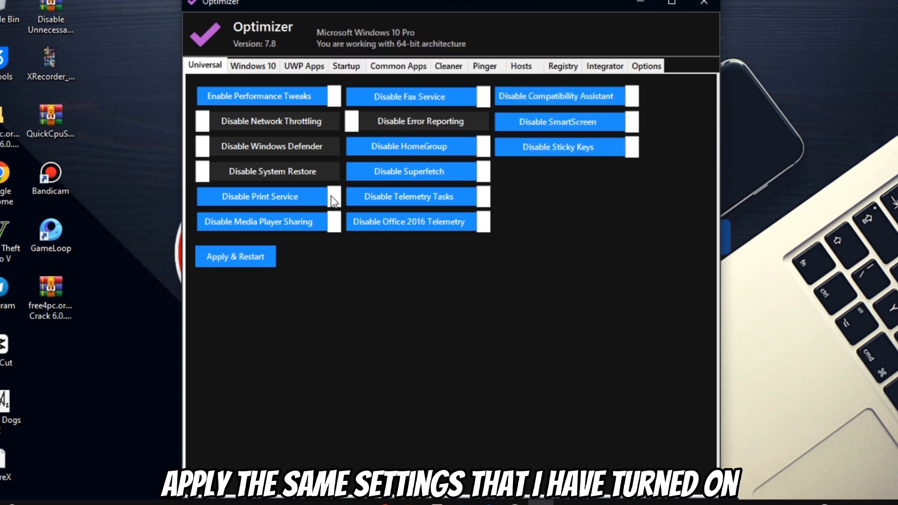
In the Windows 10 options, turn on Uninstall OneDrive, Enable Classic Volume Mixer, Disable Start Menu Ads and Enable Dark Theme
left_click(248, 63)
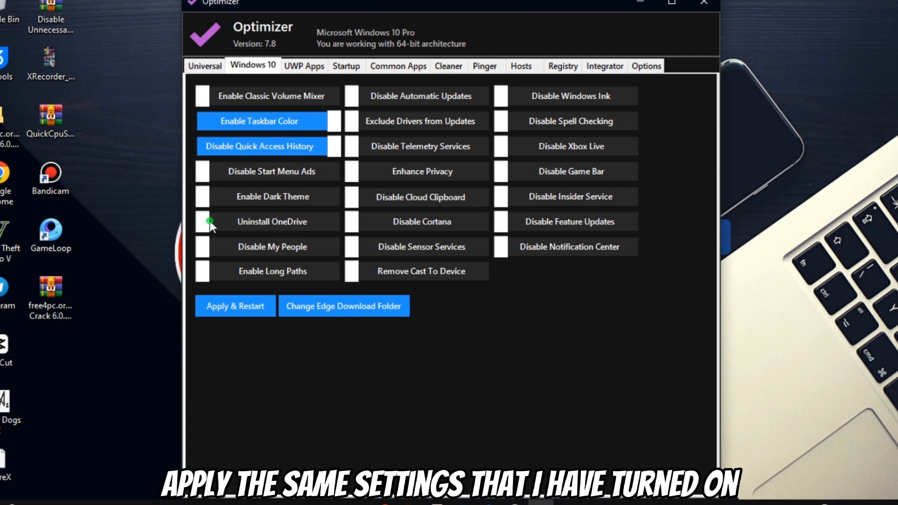
left_click(255, 220)
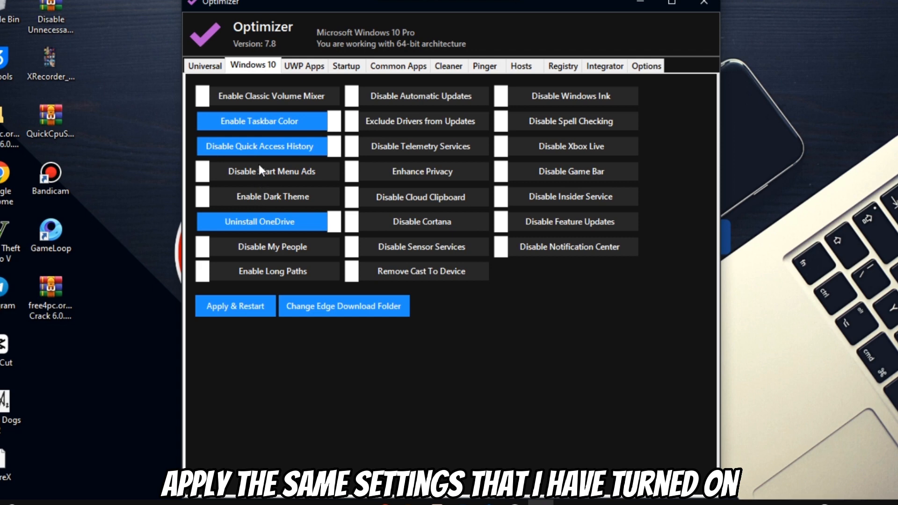
left_click(206, 94)
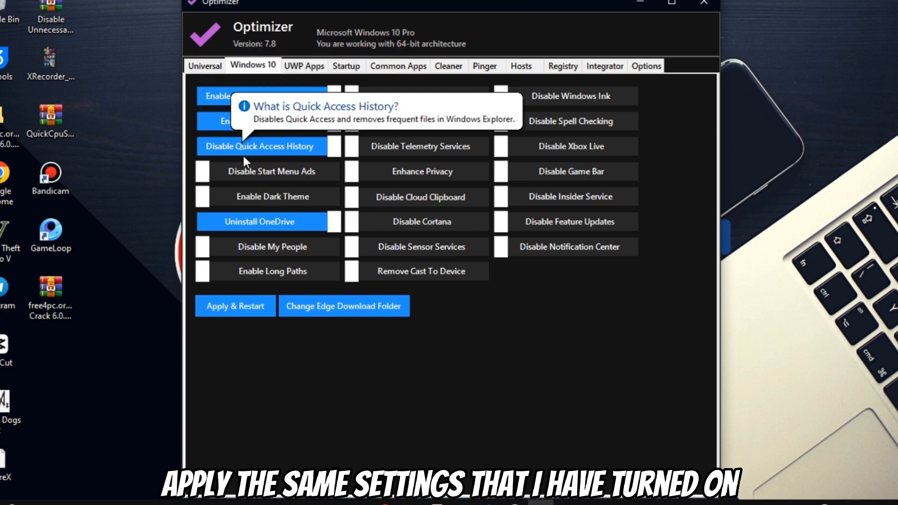
left_click(206, 173)
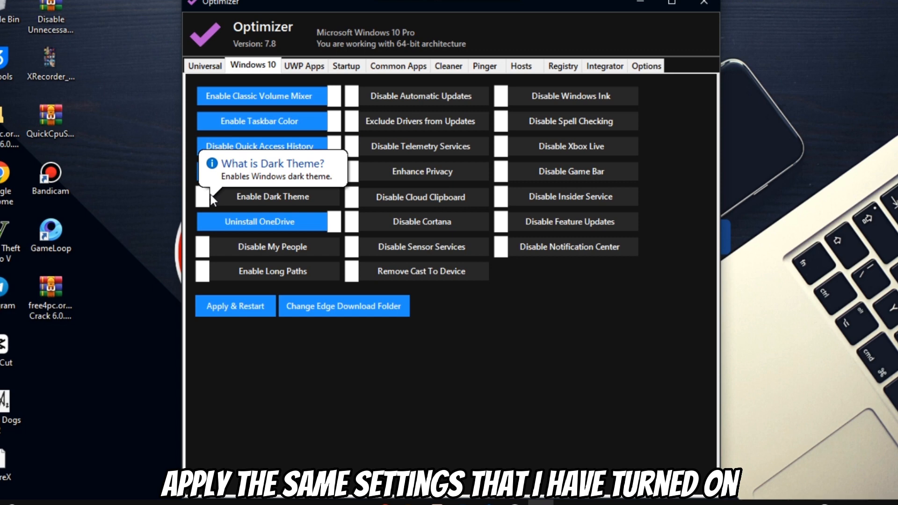
left_click(206, 190)
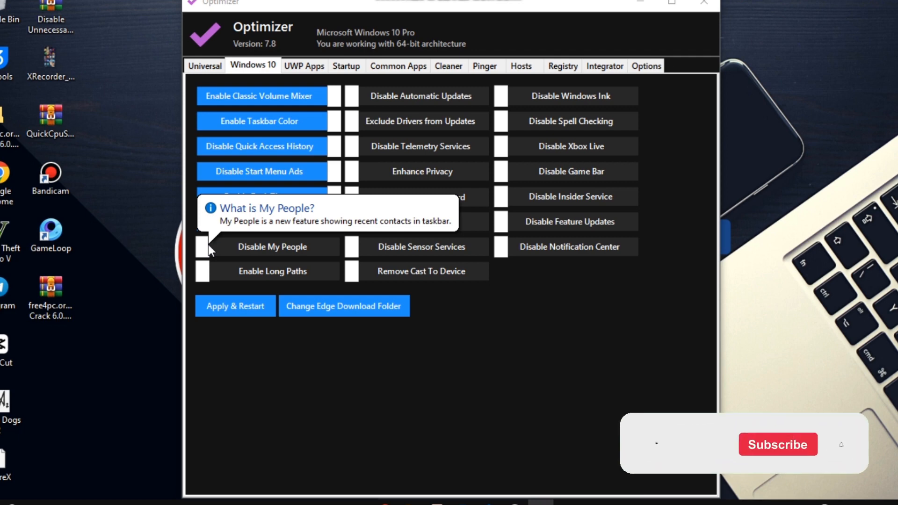
Turn on Disable Xbox Live, Disable Notification Center and Remove Cast To Device in the Windows 10 options
left_click(502, 149)
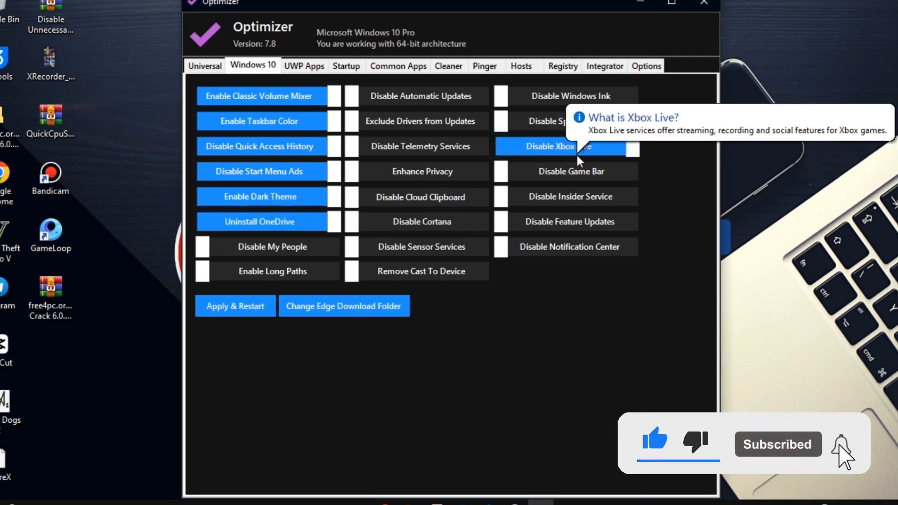
mouse_move(504, 173)
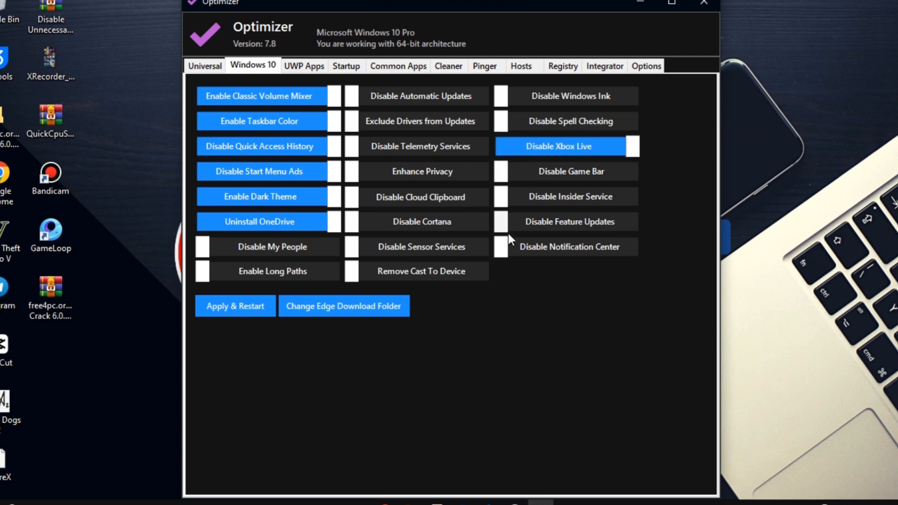
left_click(502, 252)
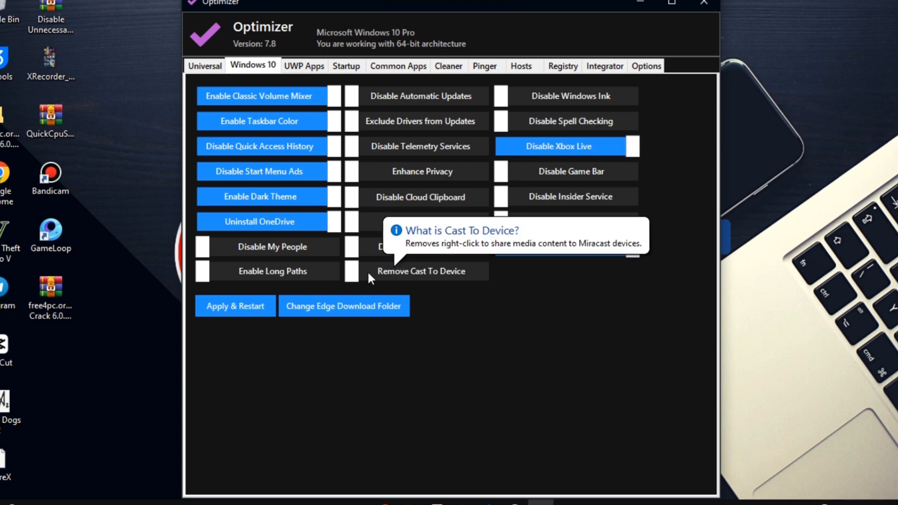
left_click(351, 270)
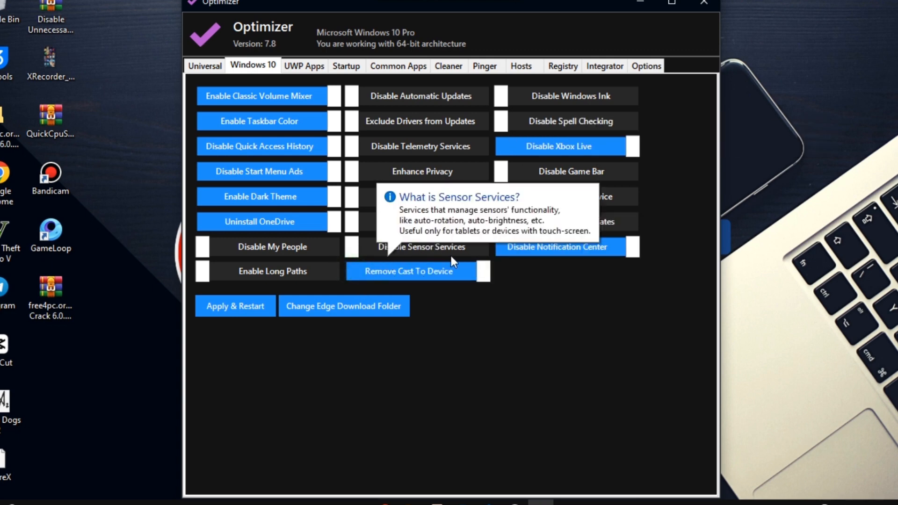
Turn on Disable Cortana, Disable Cloud Clipboard, Disable Telemetry Services and Disable Automatic Updates in the Windows 10 options
mouse_move(402, 224)
left_click(350, 221)
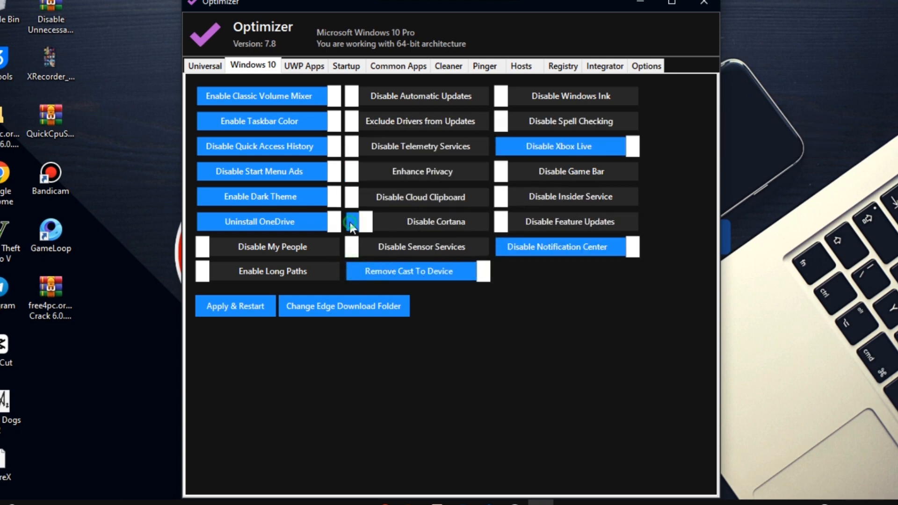
left_click(355, 195)
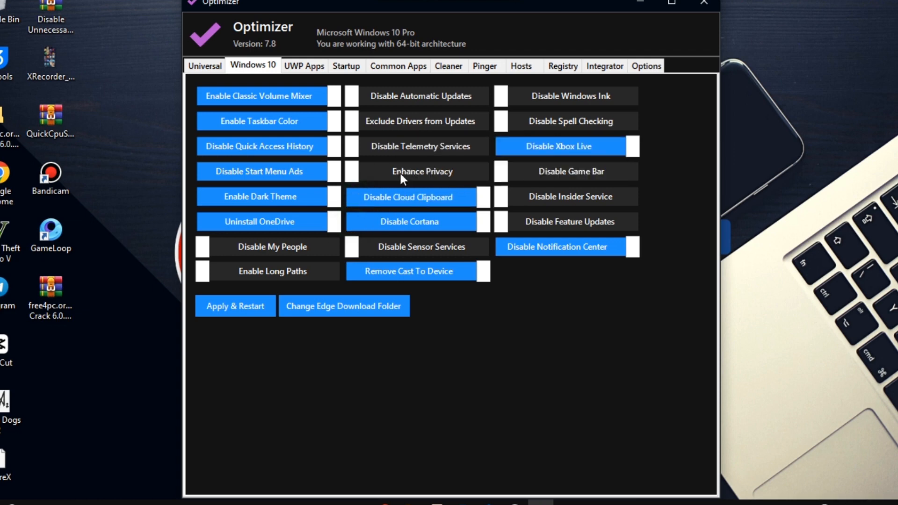
mouse_move(360, 142)
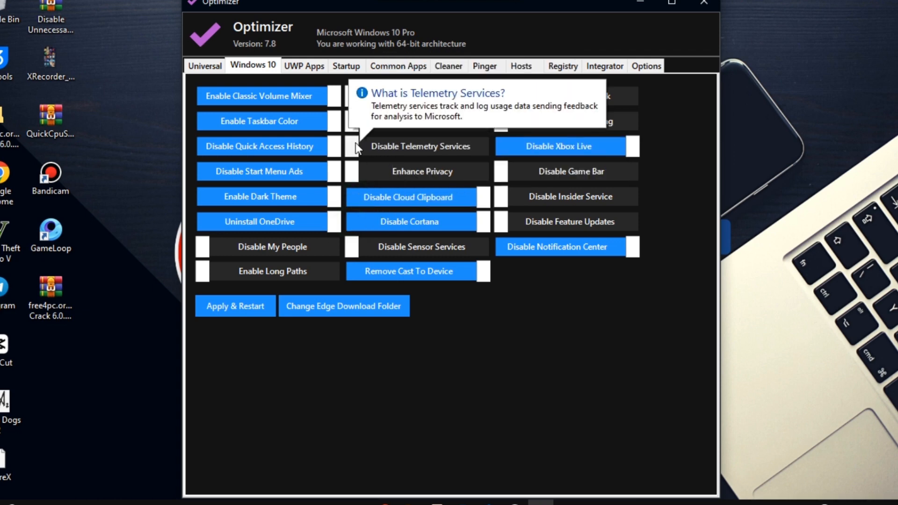
left_click(355, 144)
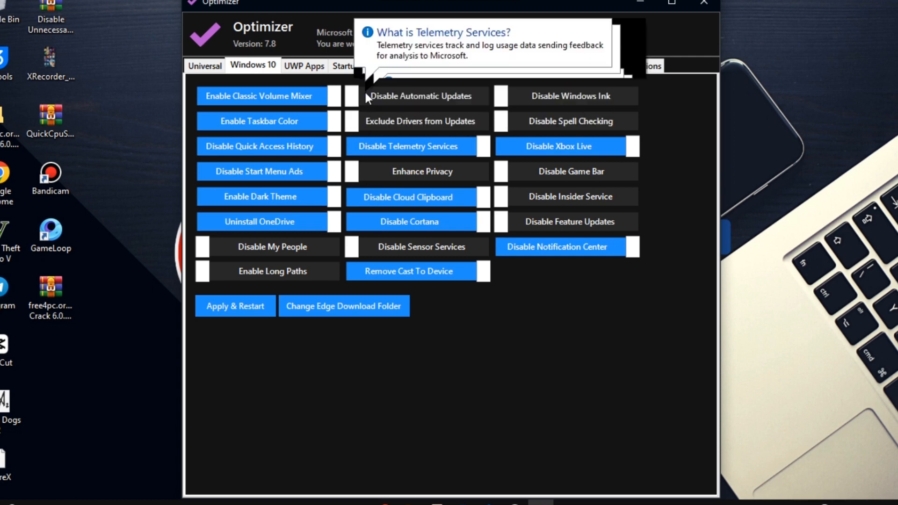
left_click(377, 100)
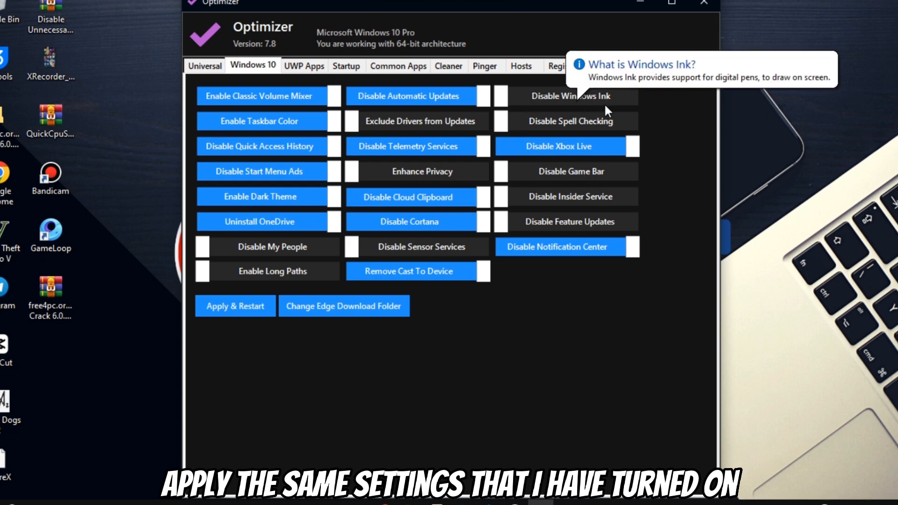
Review the uninstallable UWP apps, the startup items and the Common Apps page
left_click(311, 66)
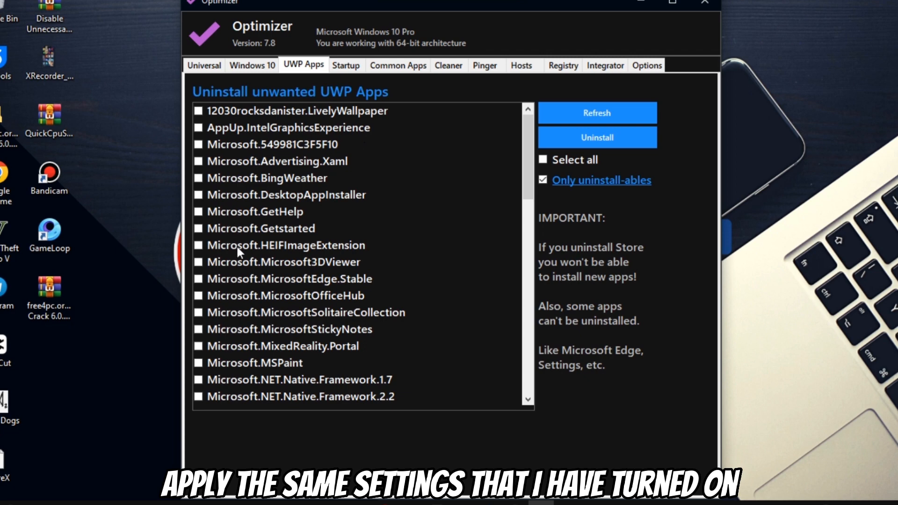
scroll(237, 248, "down", 2)
scroll(237, 249, "down", 5)
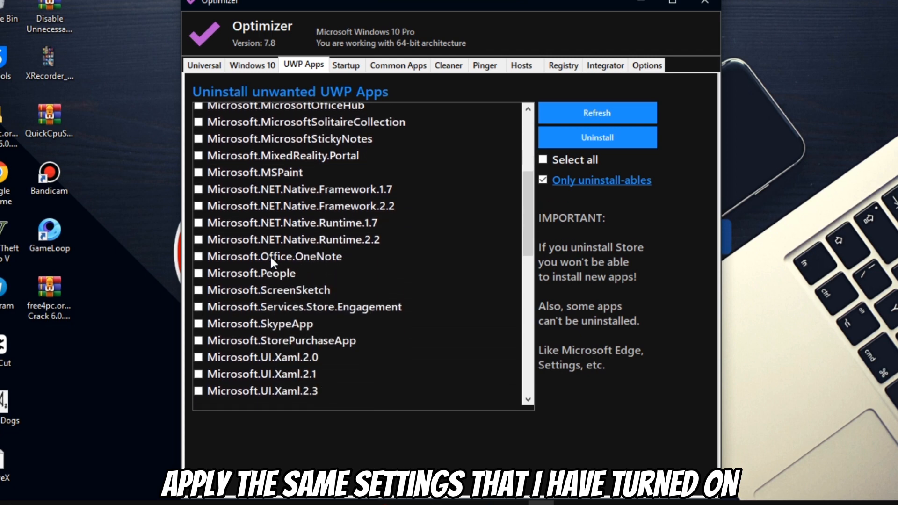
scroll(271, 258, "down", 10)
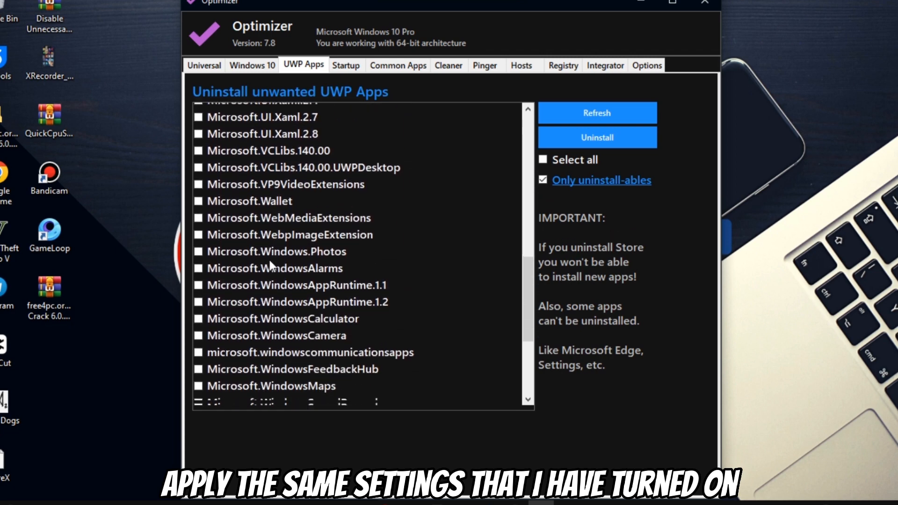
left_click(345, 65)
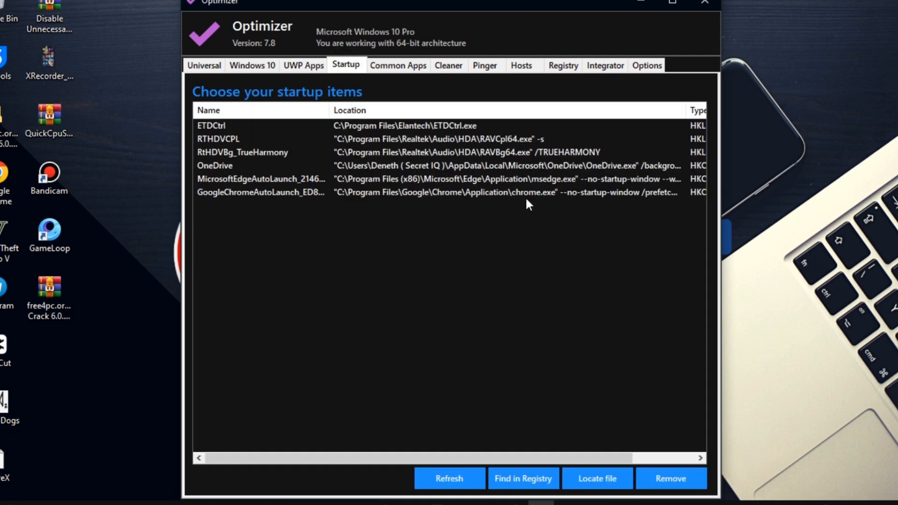
left_click(238, 195)
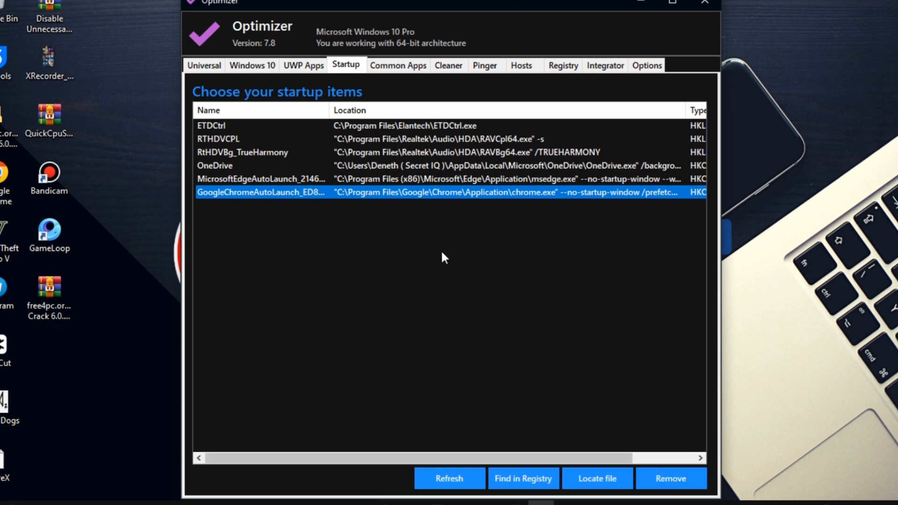
left_click(385, 64)
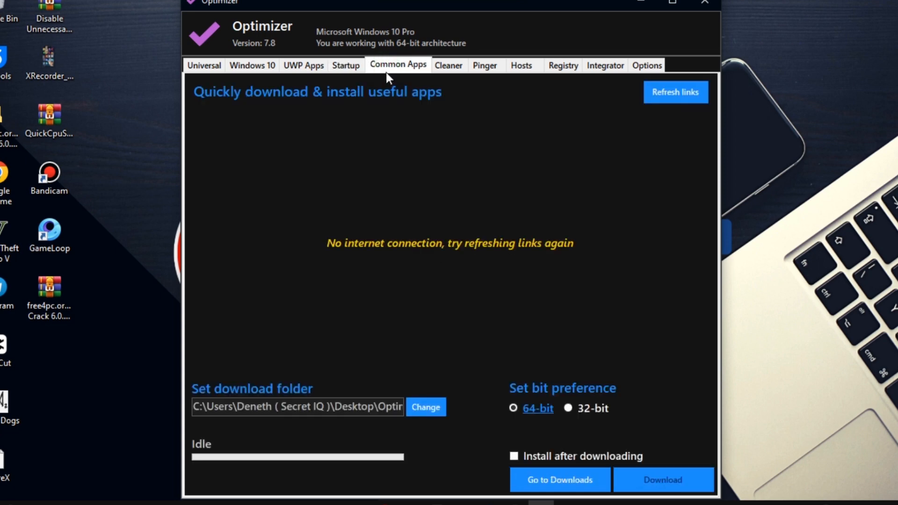
Clean the system drive with Temporary files, Empty Recycle Bin, Windows logs and Media Players cache selected
left_click(458, 75)
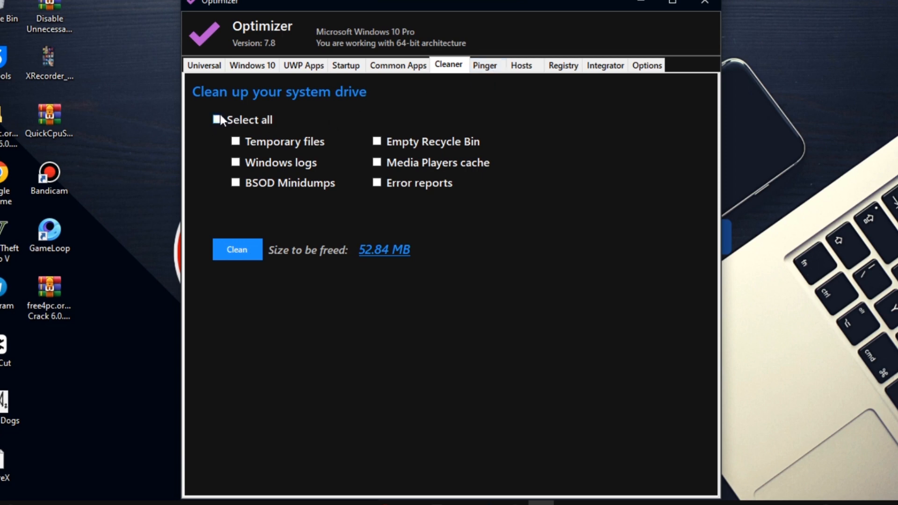
left_click(238, 140)
left_click(377, 140)
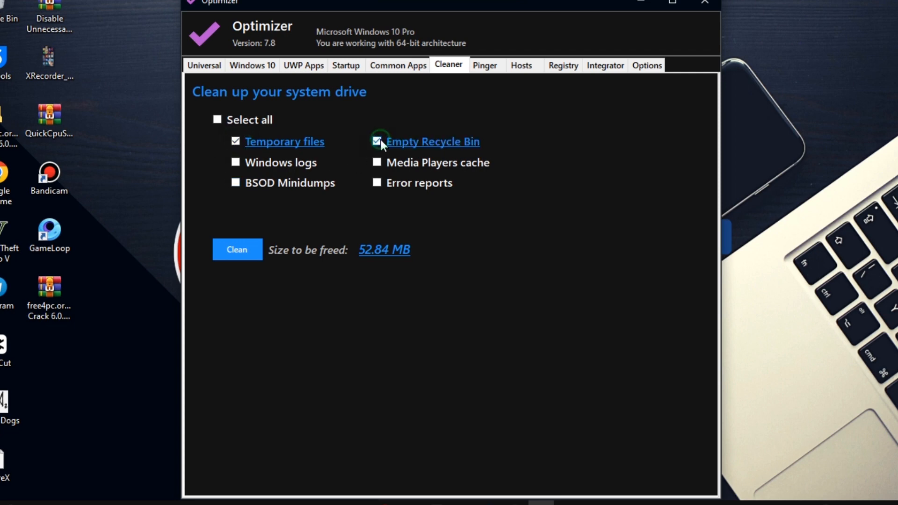
left_click(236, 163)
left_click(376, 162)
left_click(247, 251)
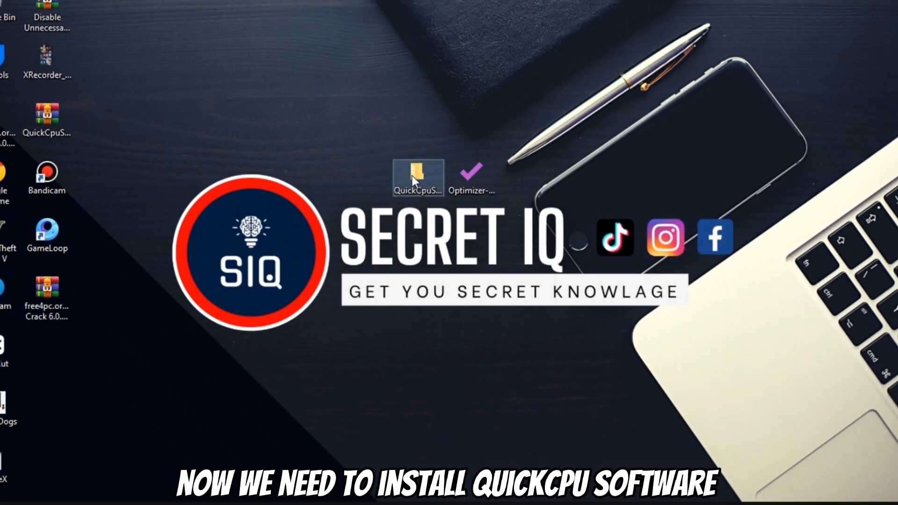
Open the QuickCpuSetup-4.5.1.0-x64 folder on the desktop and launch installation of QuickCpuSetup-4.5.1.0-x64.msi
left_click(412, 176)
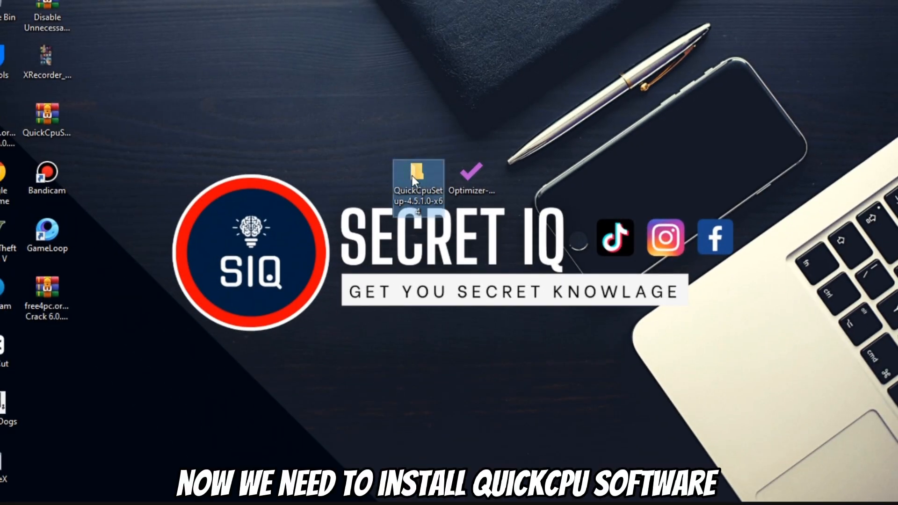
double_click(412, 176)
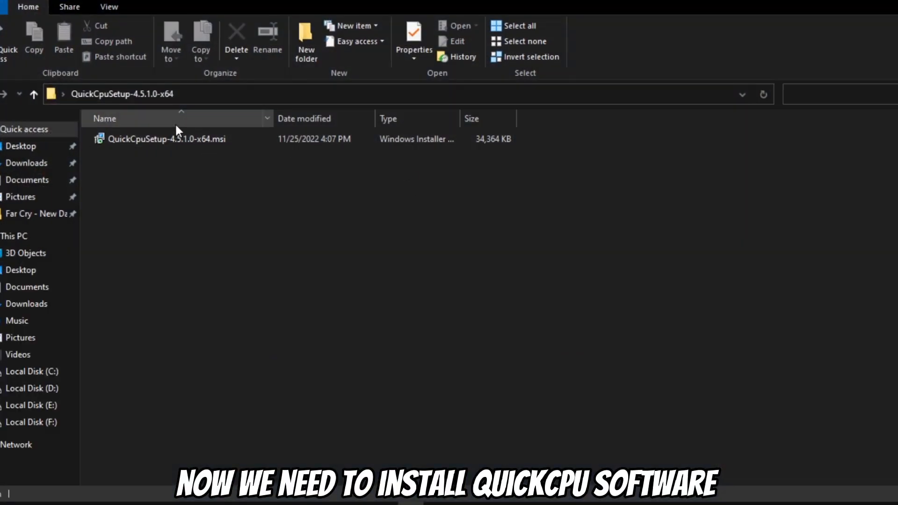
right_click(165, 134)
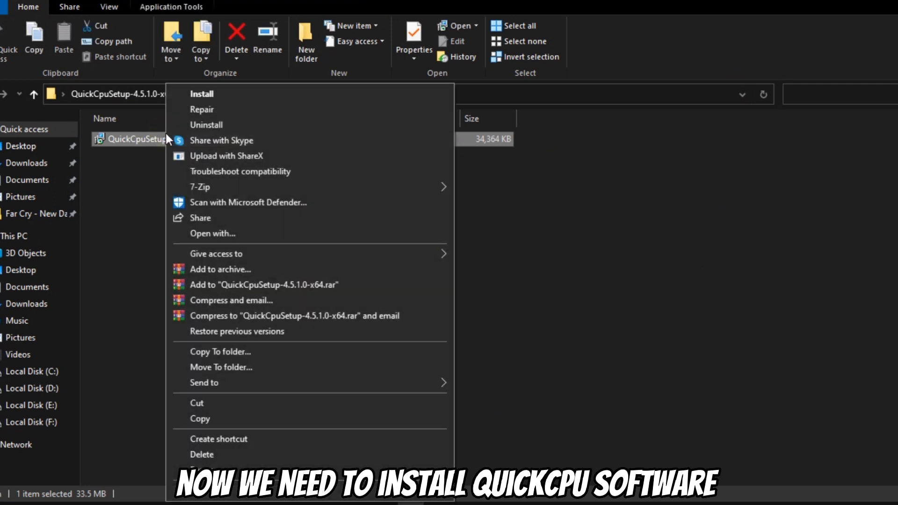
left_click(193, 94)
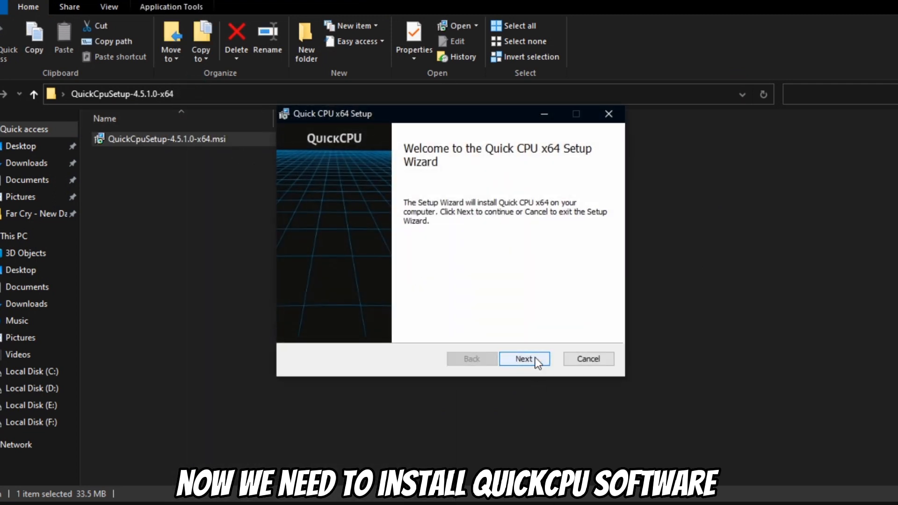
Accept the Quick CPU license agreement, keep the default destination C:\Program Files\QuickCPU\ and install the program
left_click(527, 359)
left_click(389, 331)
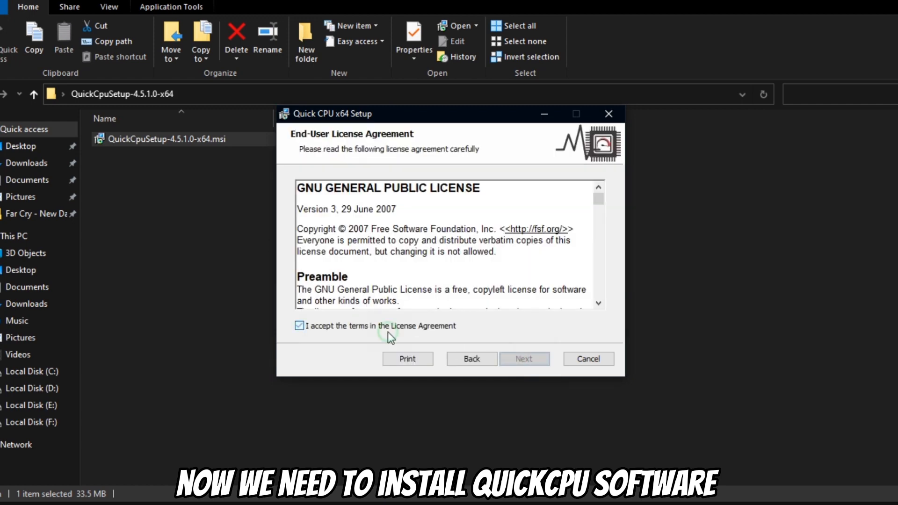
left_click(537, 365)
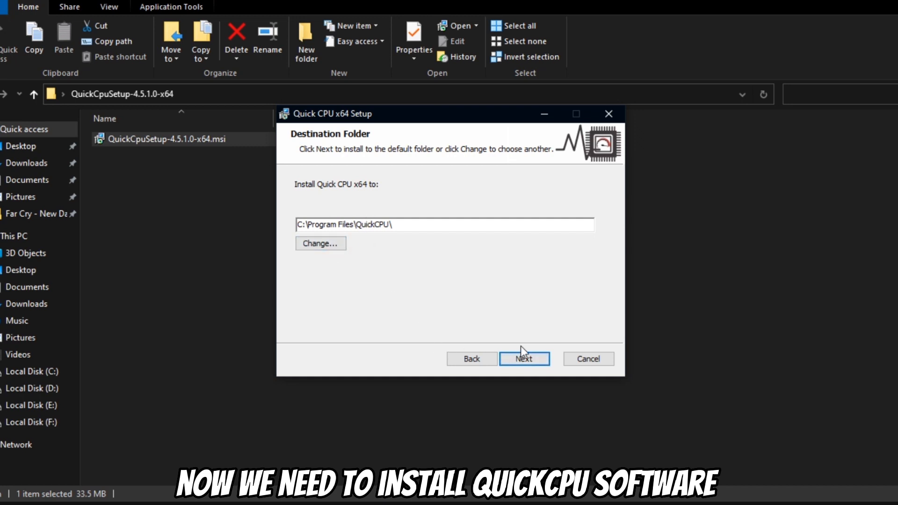
left_click(540, 358)
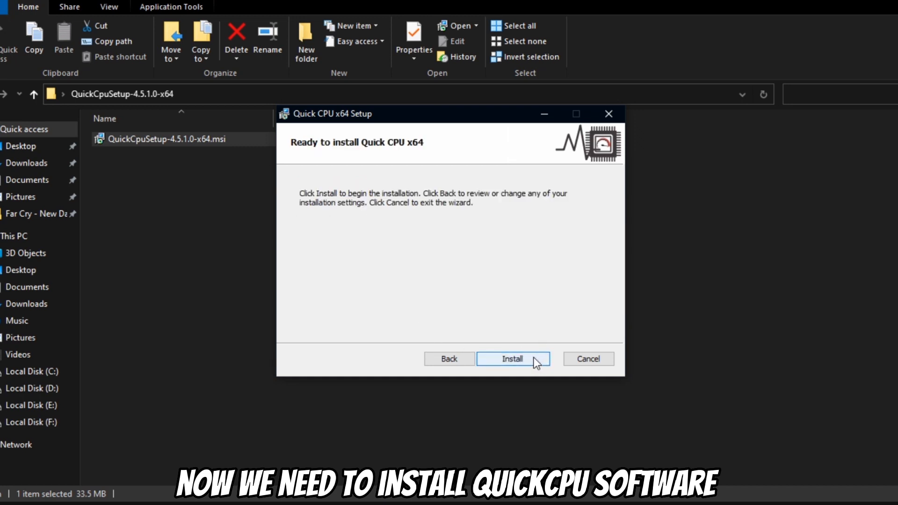
left_click(534, 357)
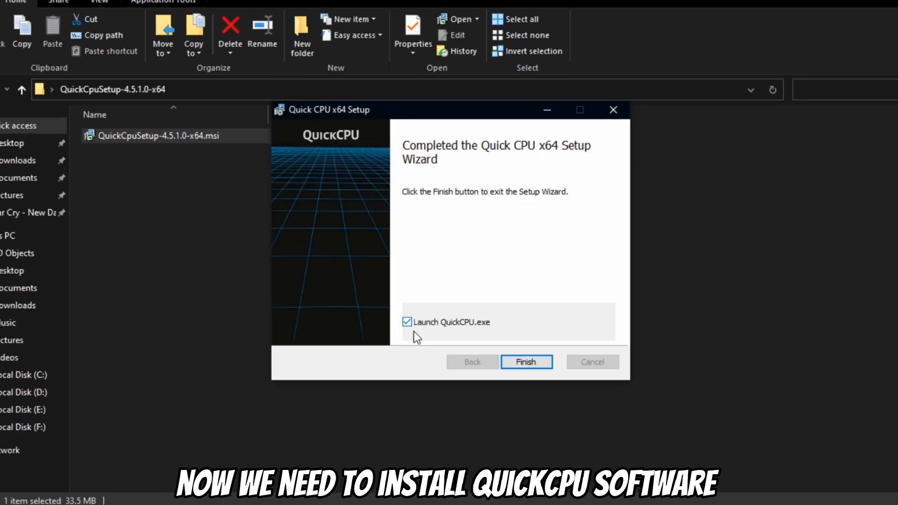
Finish the setup with Quick CPU launched, and apply its Maximum performance settings with the QuickCpu power plan activated
left_click(526, 360)
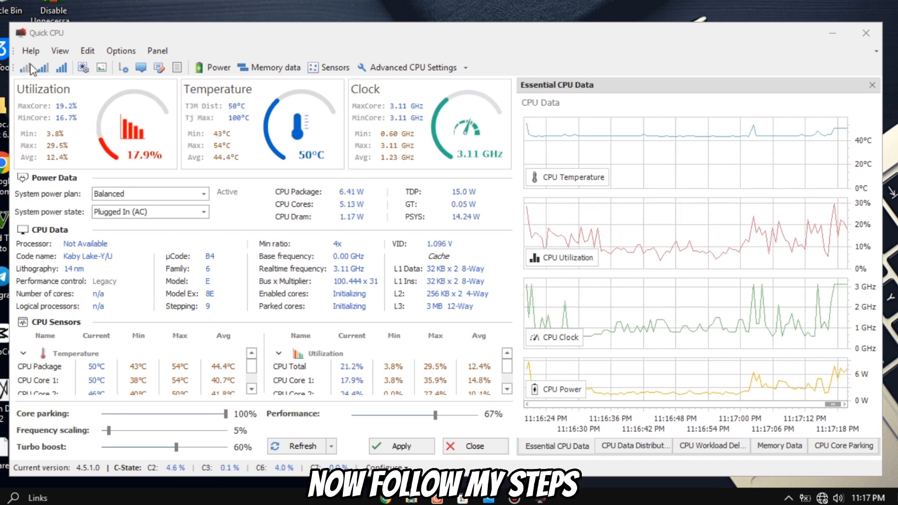
left_click(66, 67)
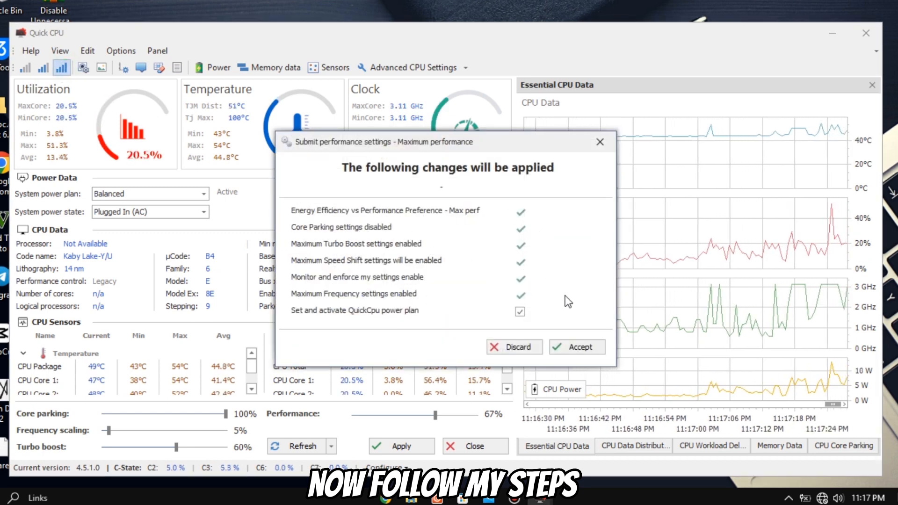
left_click(576, 346)
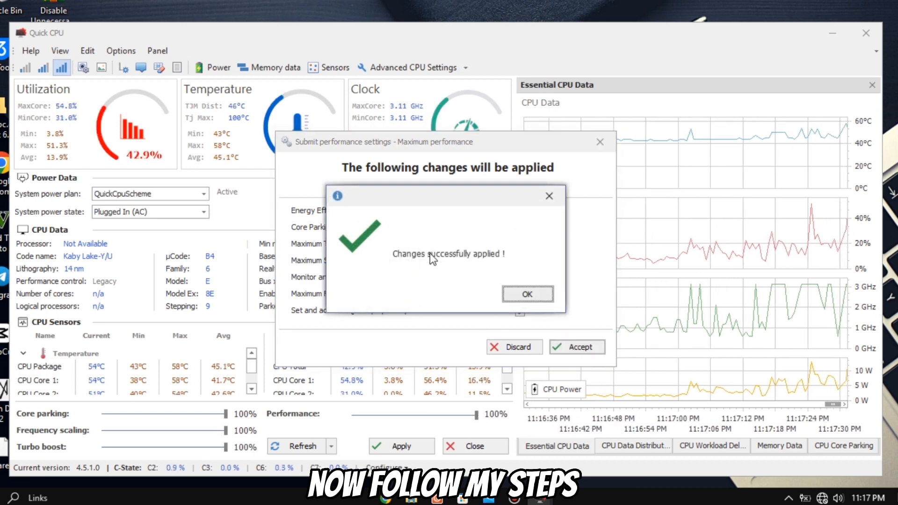
left_click(534, 293)
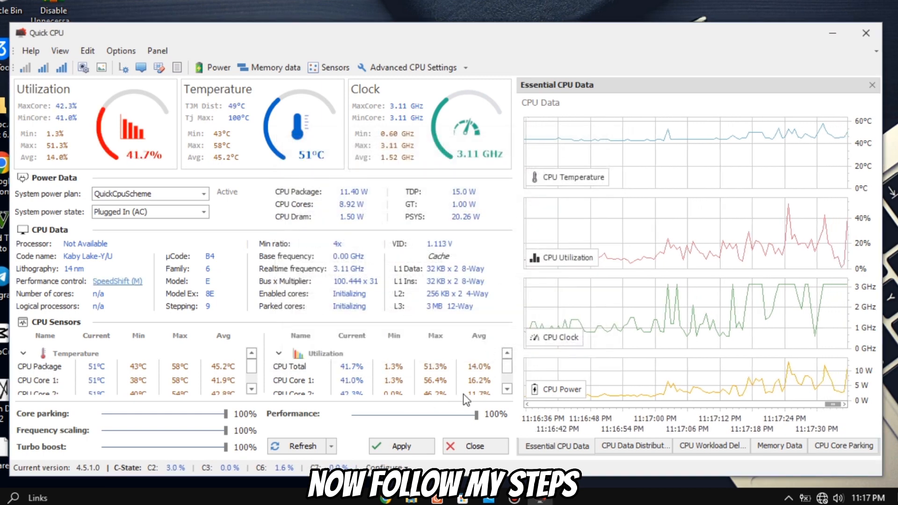
left_click(402, 446)
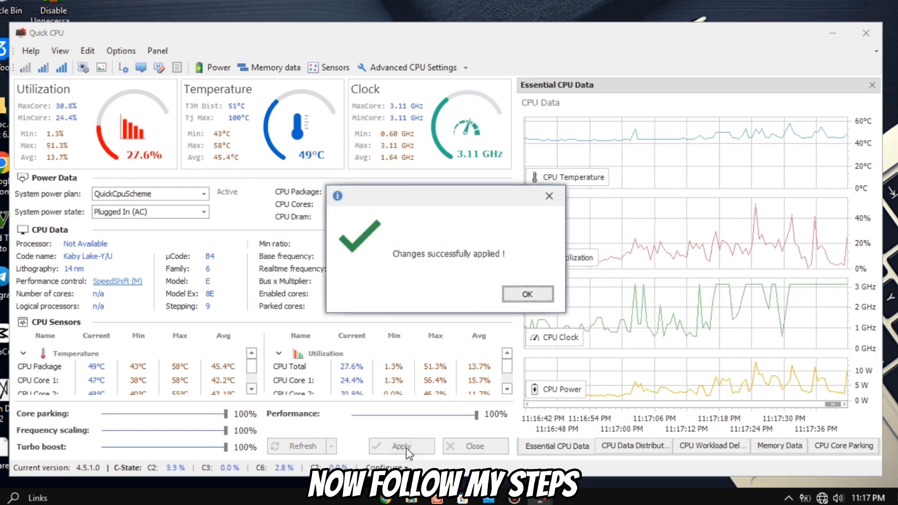
left_click(515, 296)
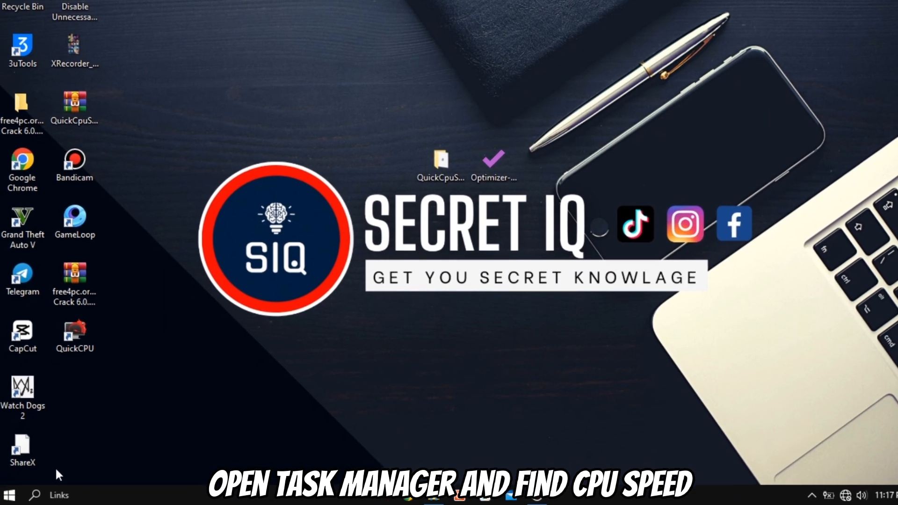
Check the current and base CPU speed in Task Manager's performance data, and close Task Manager
left_click(39, 494)
type("task")
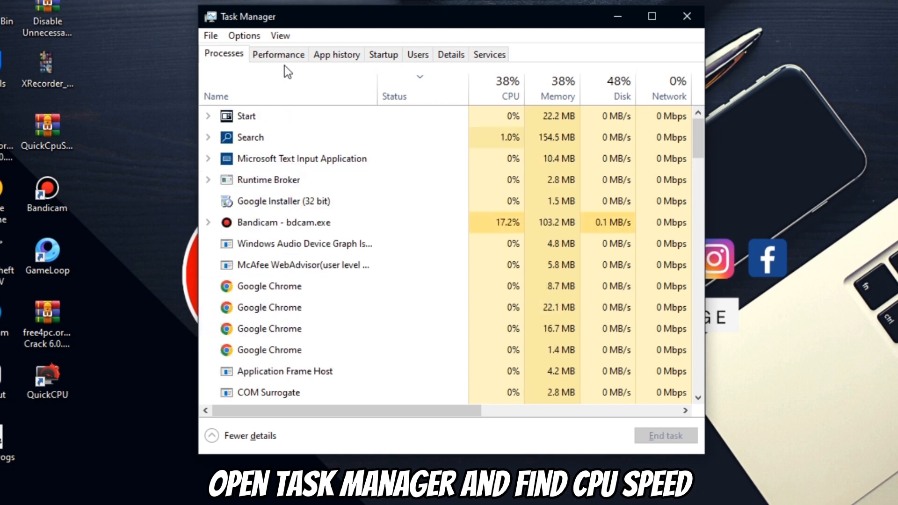
left_click_drag(345, 27, 365, 44)
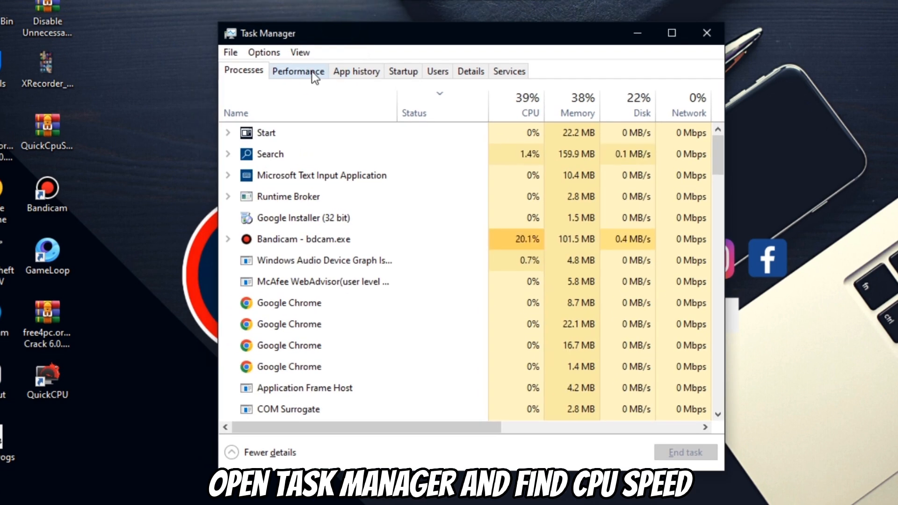
left_click(313, 74)
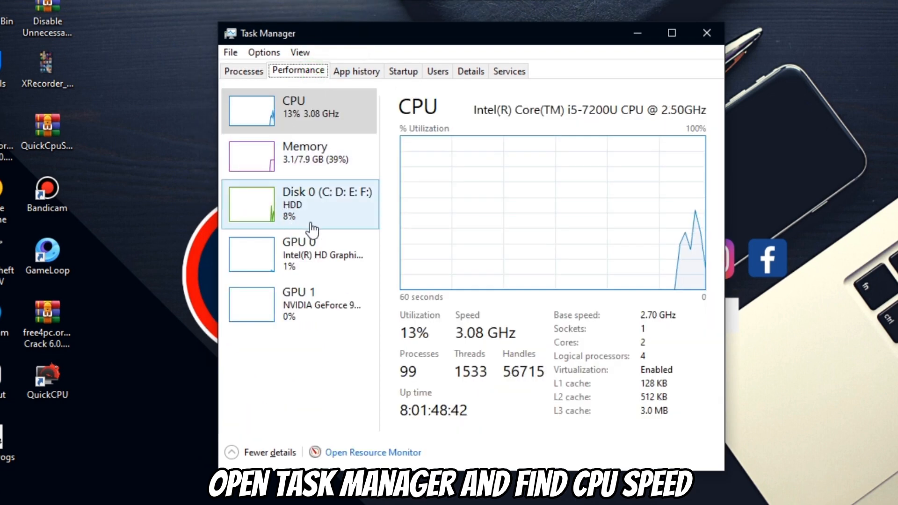
left_click(319, 117)
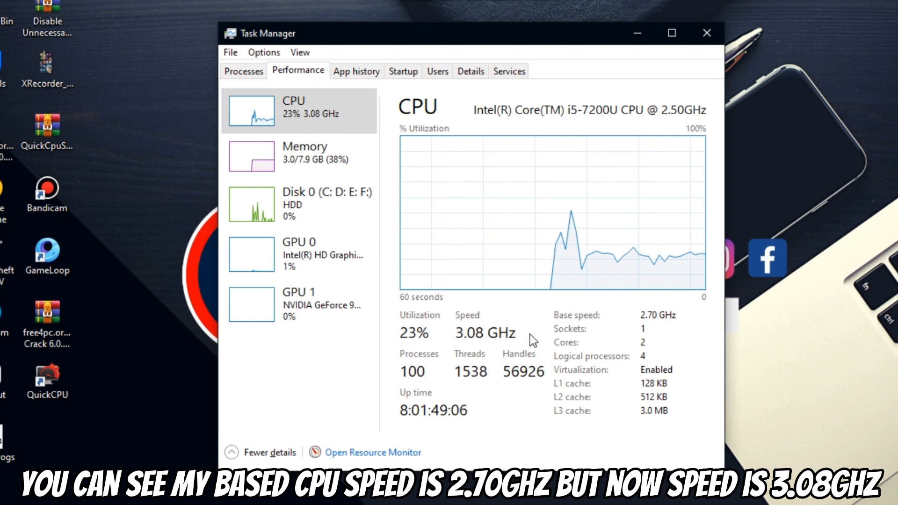
left_click(703, 34)
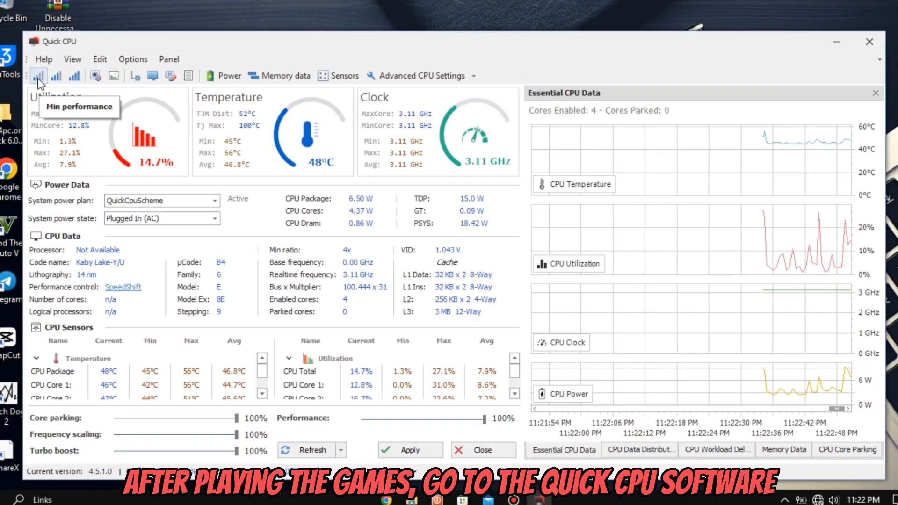
Apply the Minimum performance settings in Quick CPU with the QuickCpu power plan activated
left_click(38, 77)
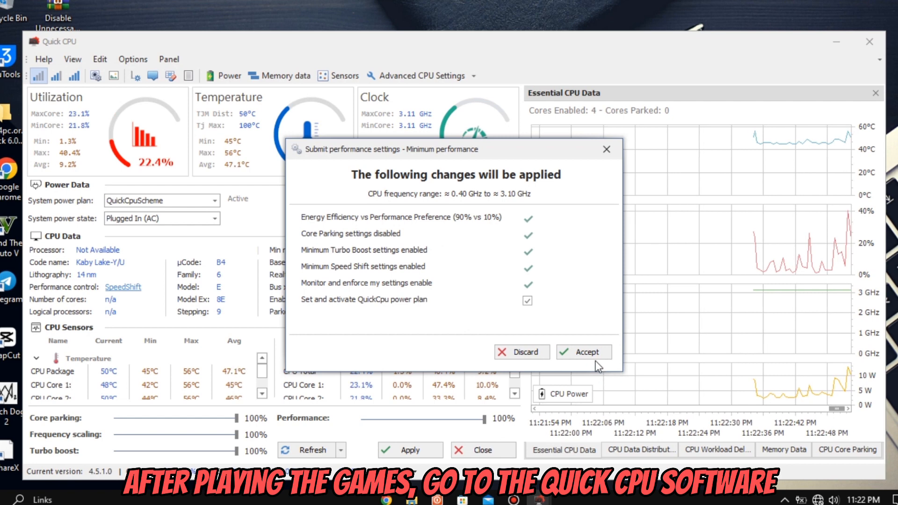
left_click(596, 358)
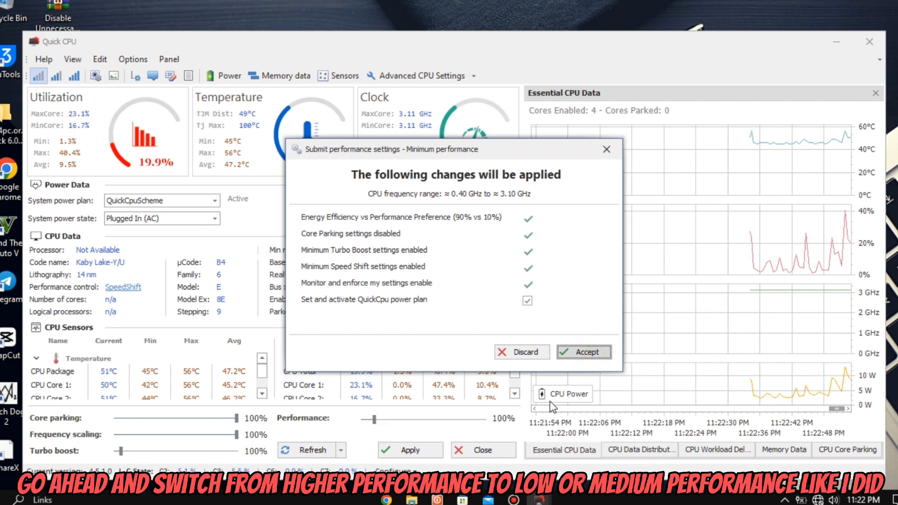
left_click(525, 301)
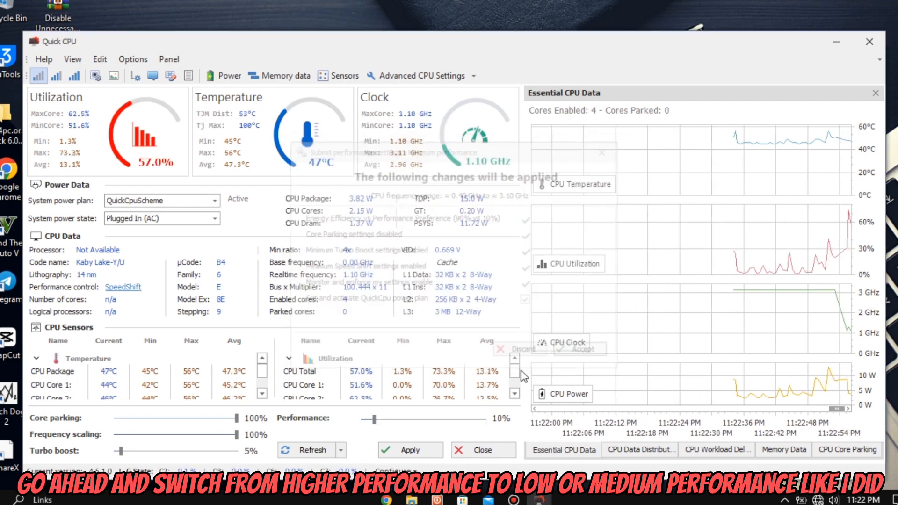
left_click(414, 451)
left_click(516, 300)
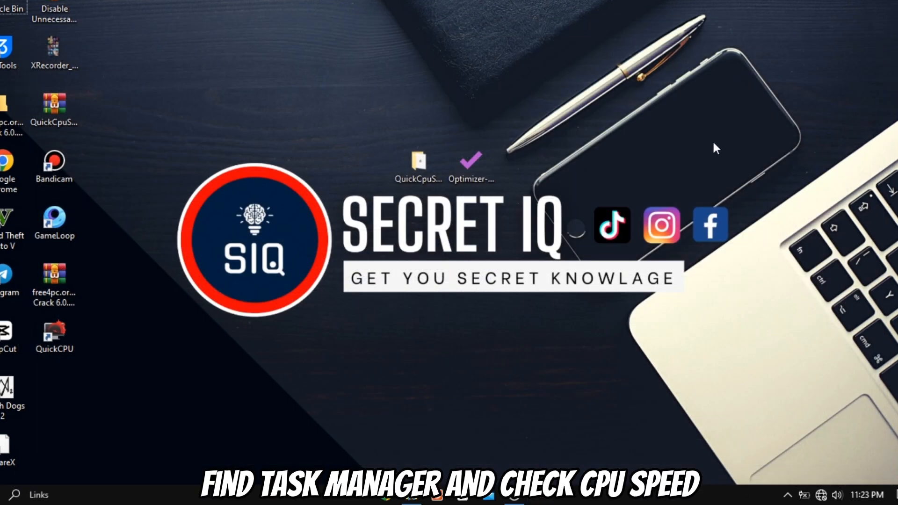
Open Task Manager's performance data to check the CPU speed under the minimum performance settings
key("ctrl+shift+Escape")
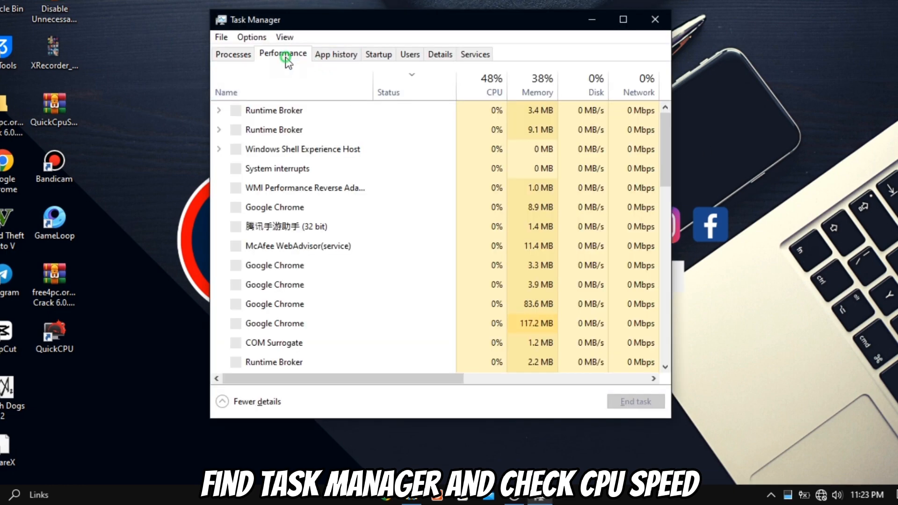